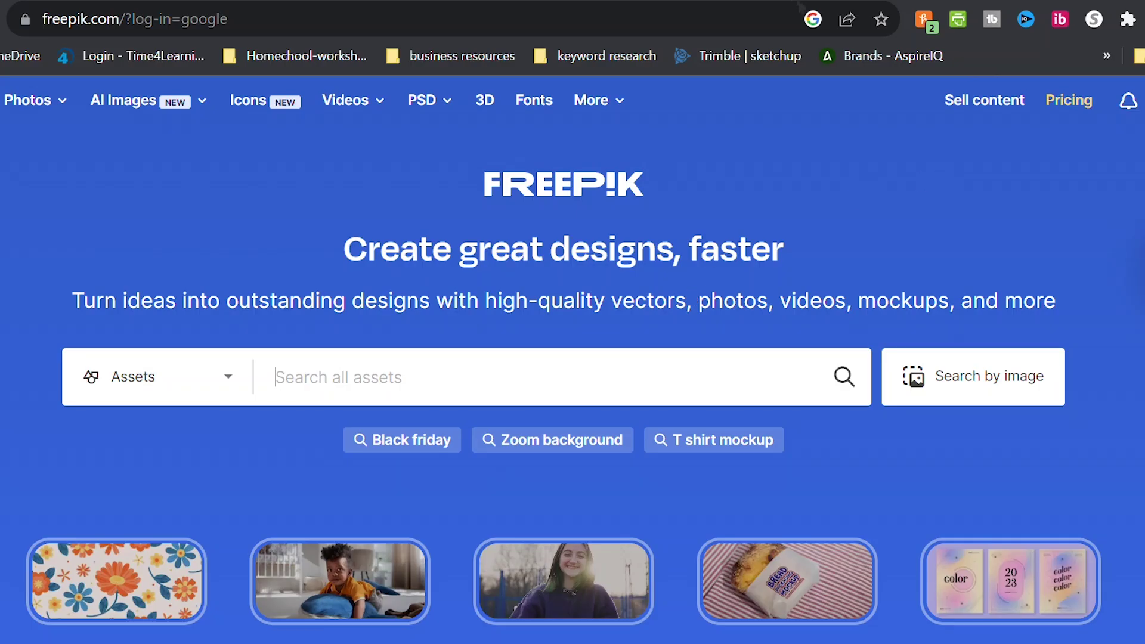
Step: Search the asset library for "nativity scene" and limit the results to free items
text(nativity scene)
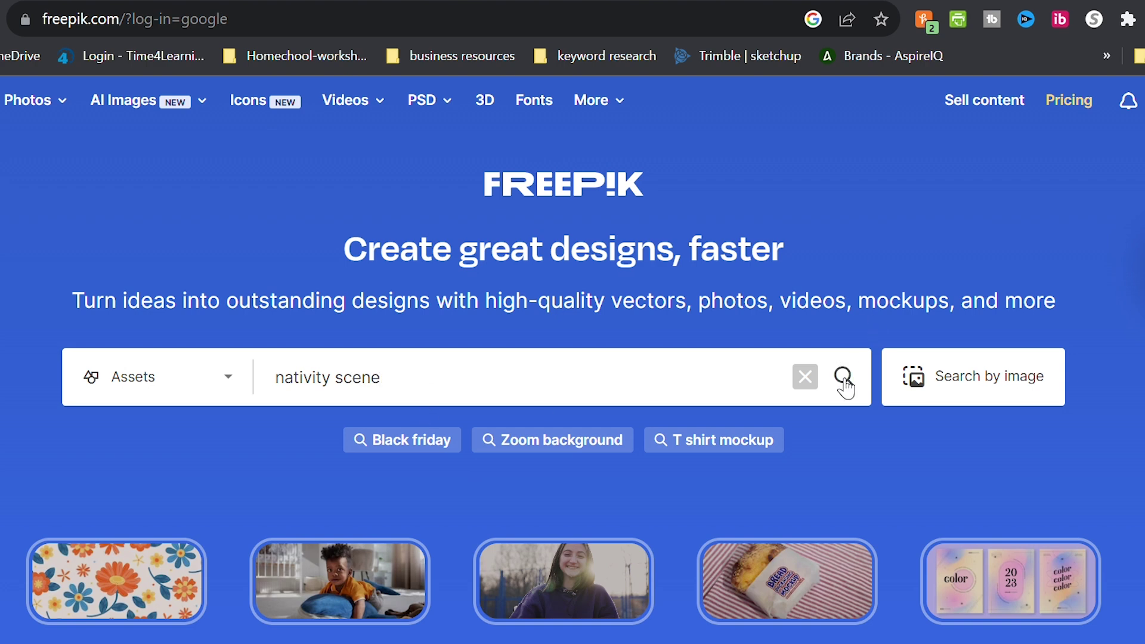
click(842, 377)
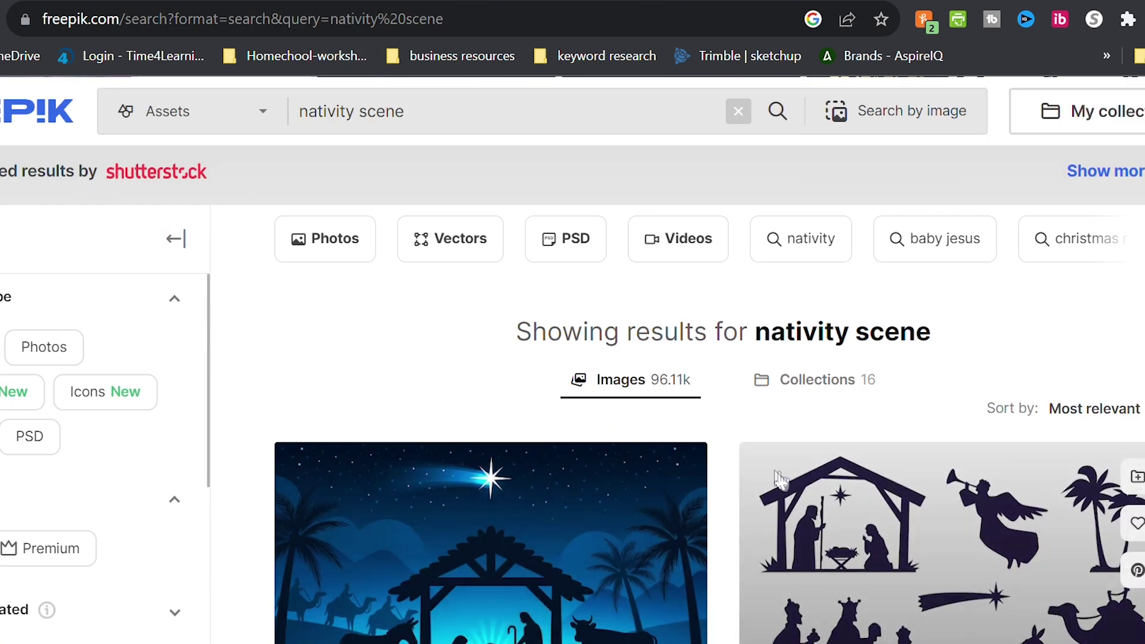
scroll(940, 434, down, 8)
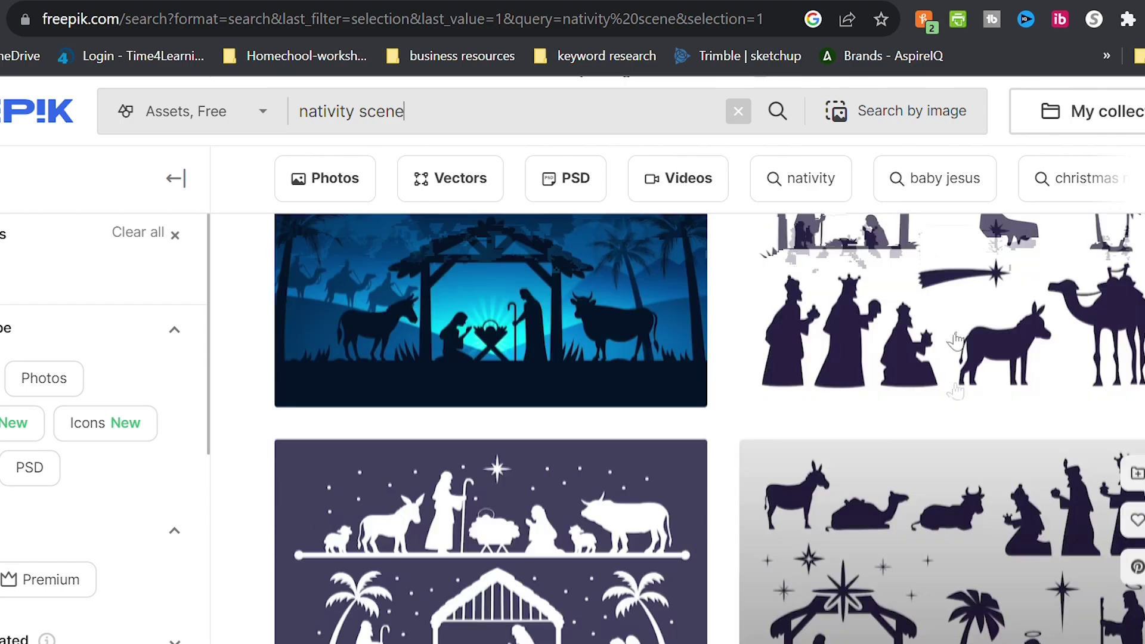
scroll(954, 353, up, 3)
scroll(954, 353, down, 3)
scroll(954, 353, up, 3)
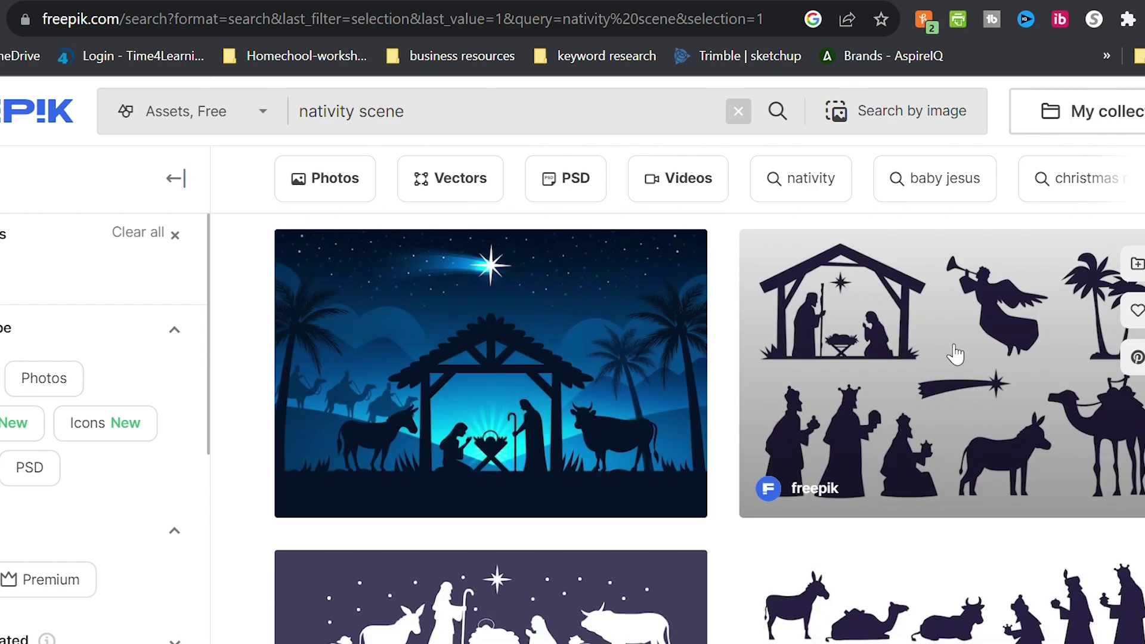
Step: Open the free flat nativity silhouette set with the angel, palm trees and camel, and review its web attribution instructions
click(943, 394)
scroll(592, 406, down, 15)
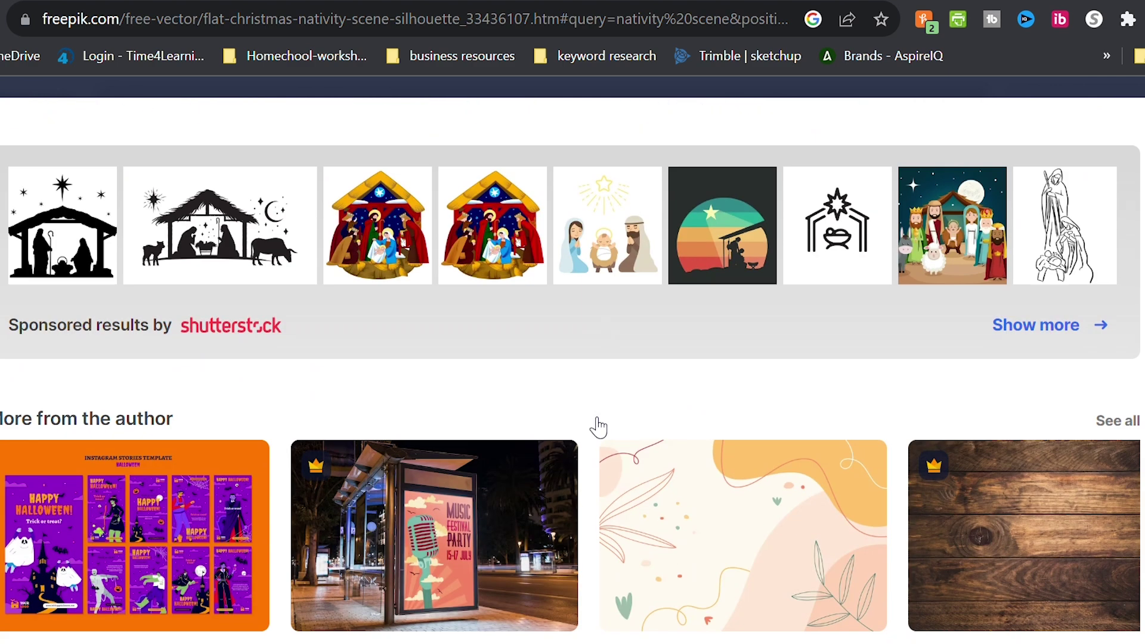
scroll(599, 432, up, 11)
click(1035, 328)
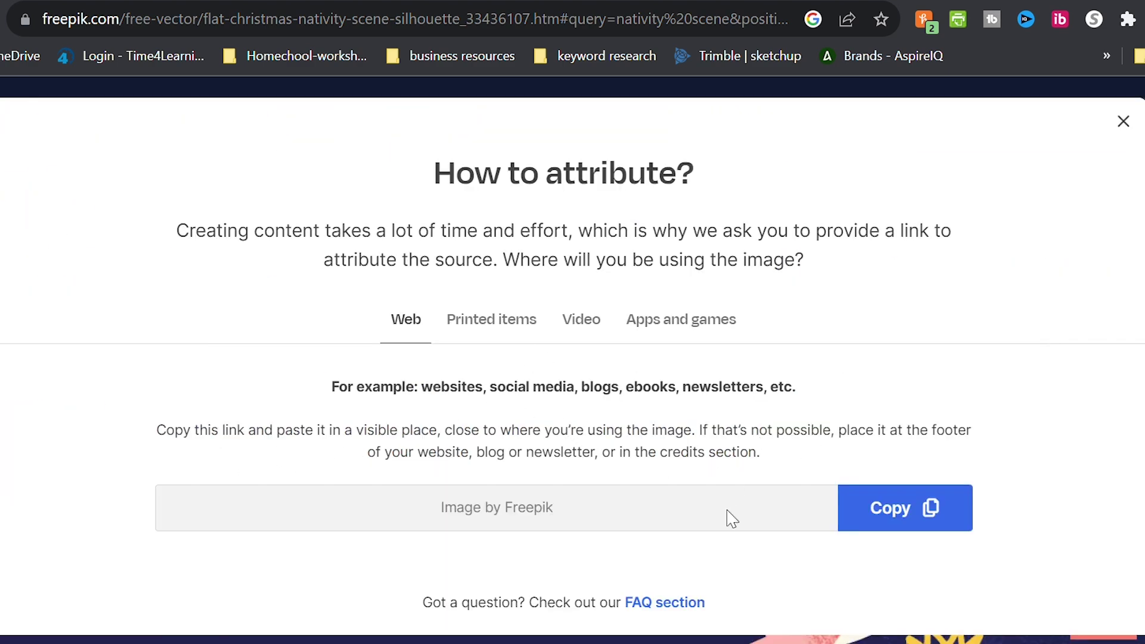
click(1123, 121)
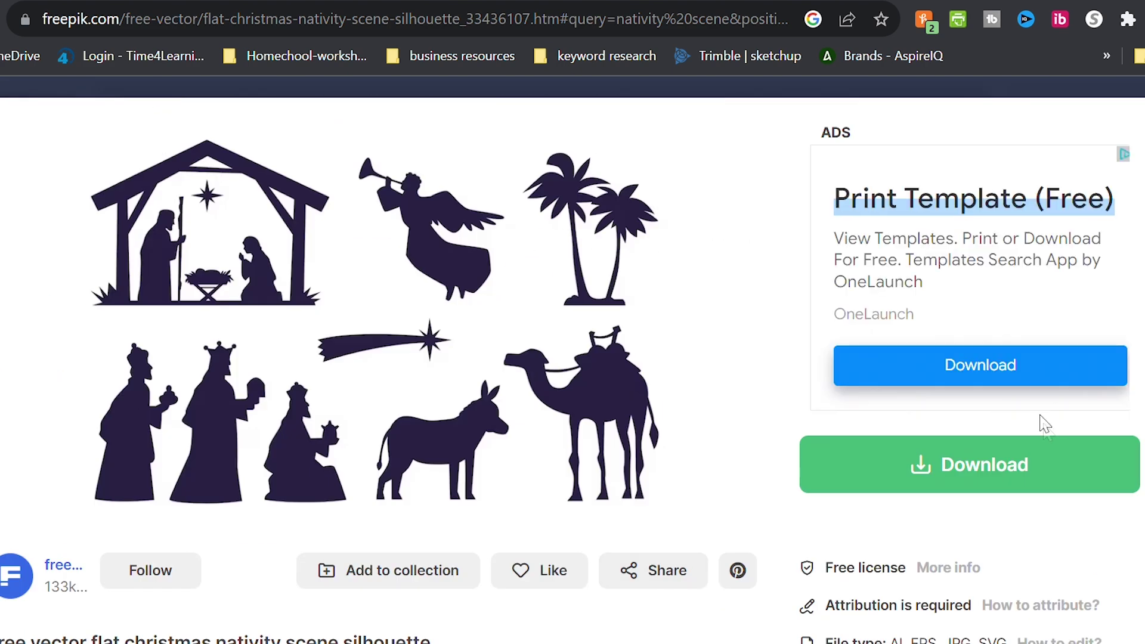
Step: Download the flat Christmas nativity scene silhouette image under the free license
click(989, 475)
scroll(954, 507, down, 3)
click(899, 529)
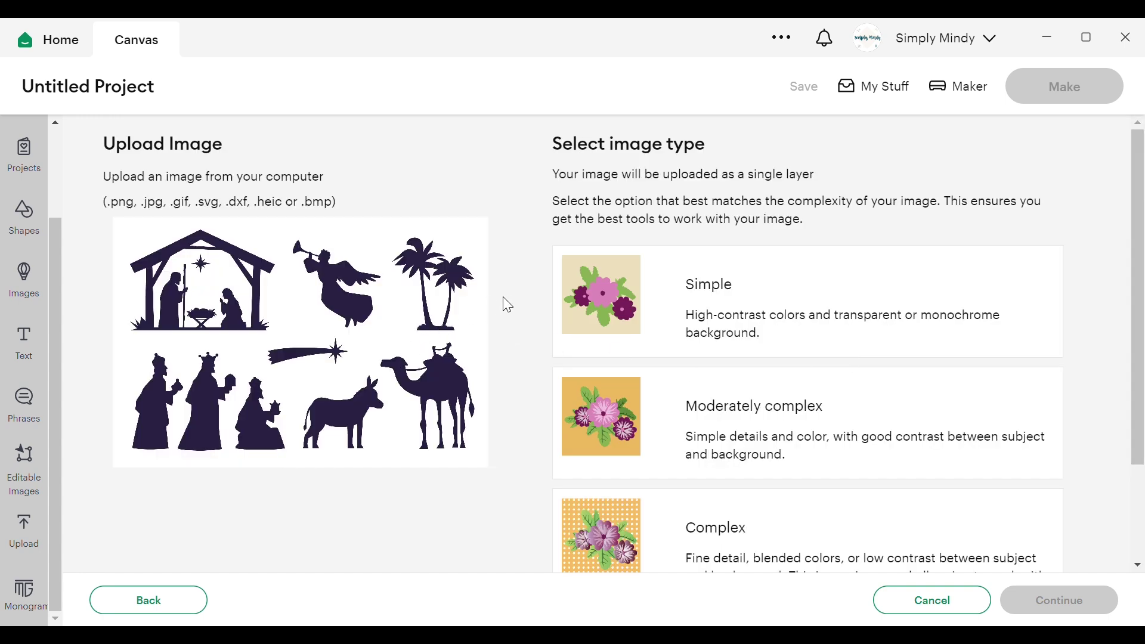
Step: In Cricut Design Space, set the uploaded nativity image's type to Complex and remove its background automatically
scroll(515, 305, down, 2)
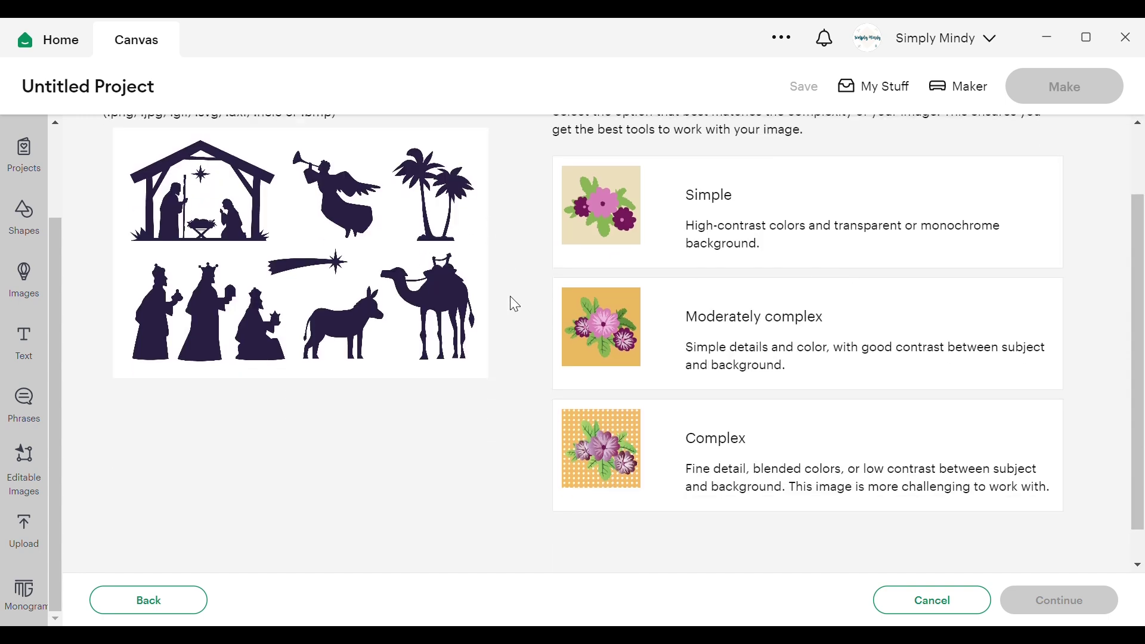
click(609, 444)
scroll(499, 301, up, 2)
scroll(489, 303, down, 2)
click(1113, 612)
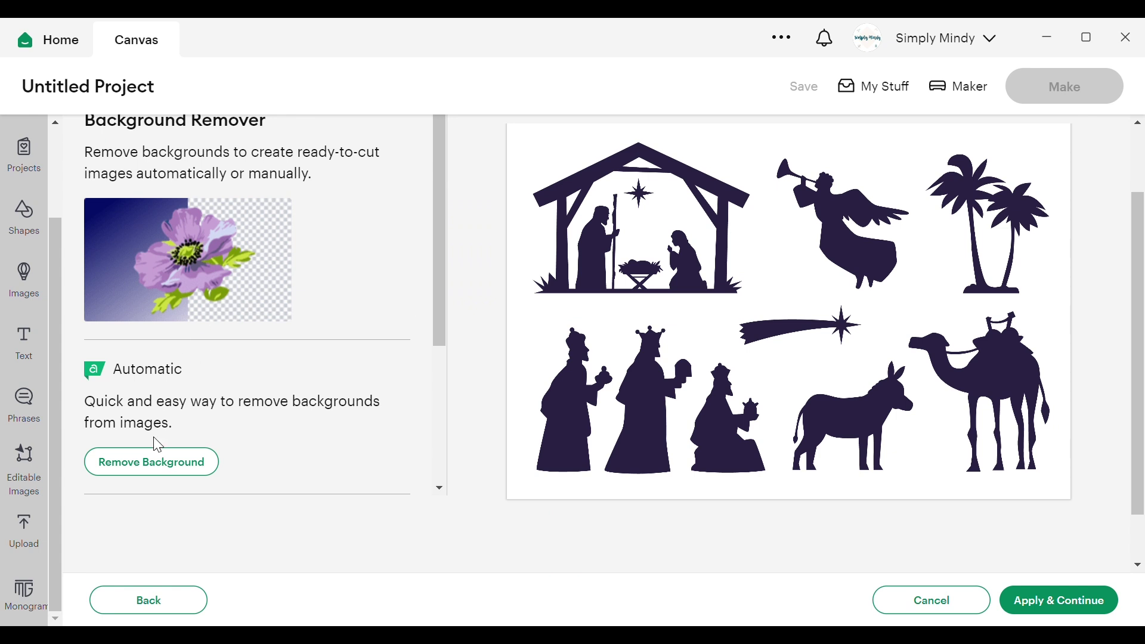
click(158, 469)
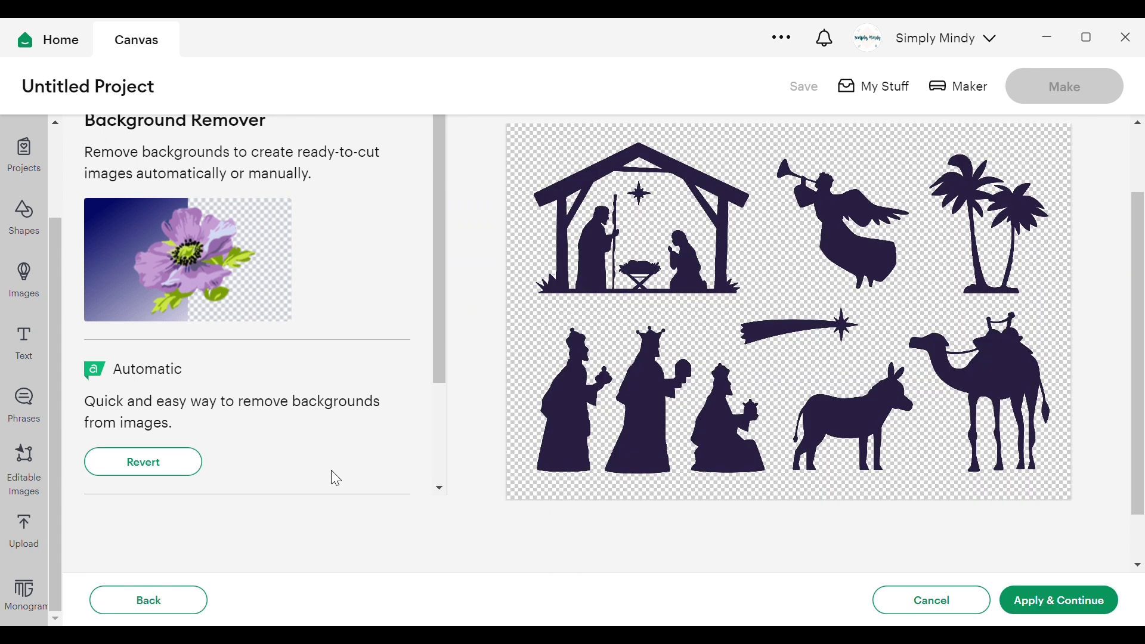
click(1055, 611)
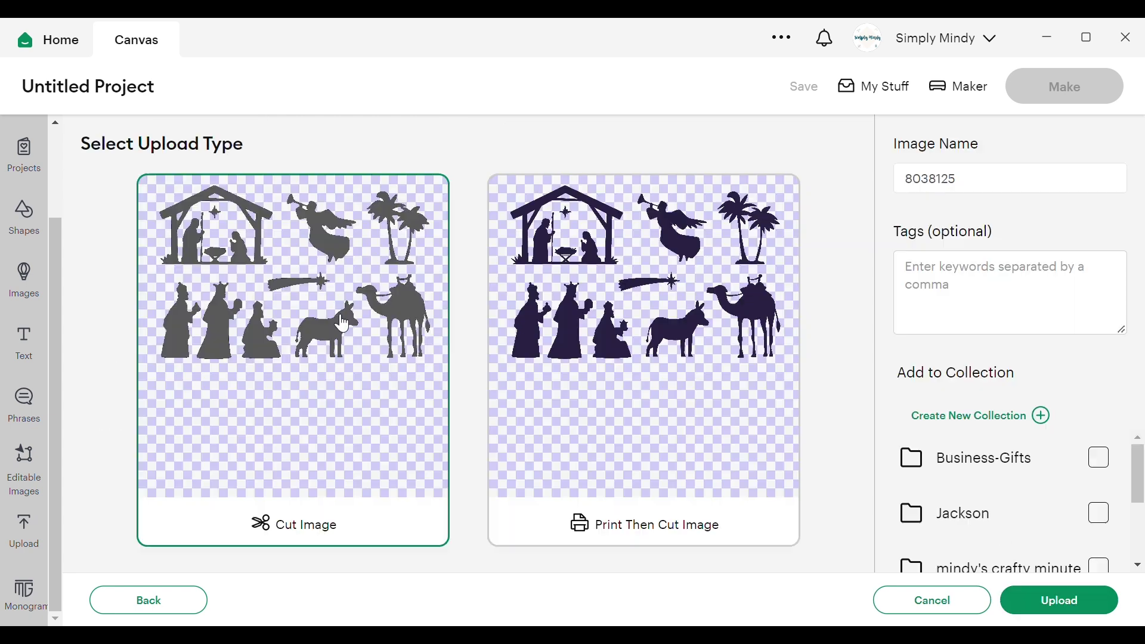
Step: Name the cut image "nativity scene", tag it "christmas" and upload it
double_click(980, 176)
text(nativ)
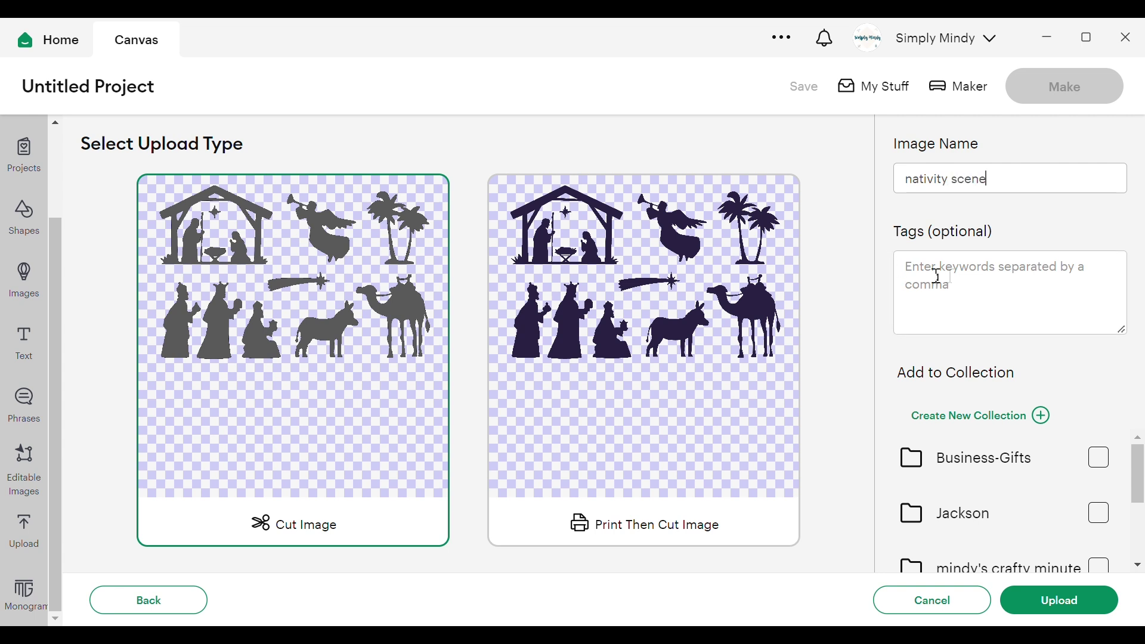
text(ity scene)
click(1017, 305)
text(christmas)
click(1060, 601)
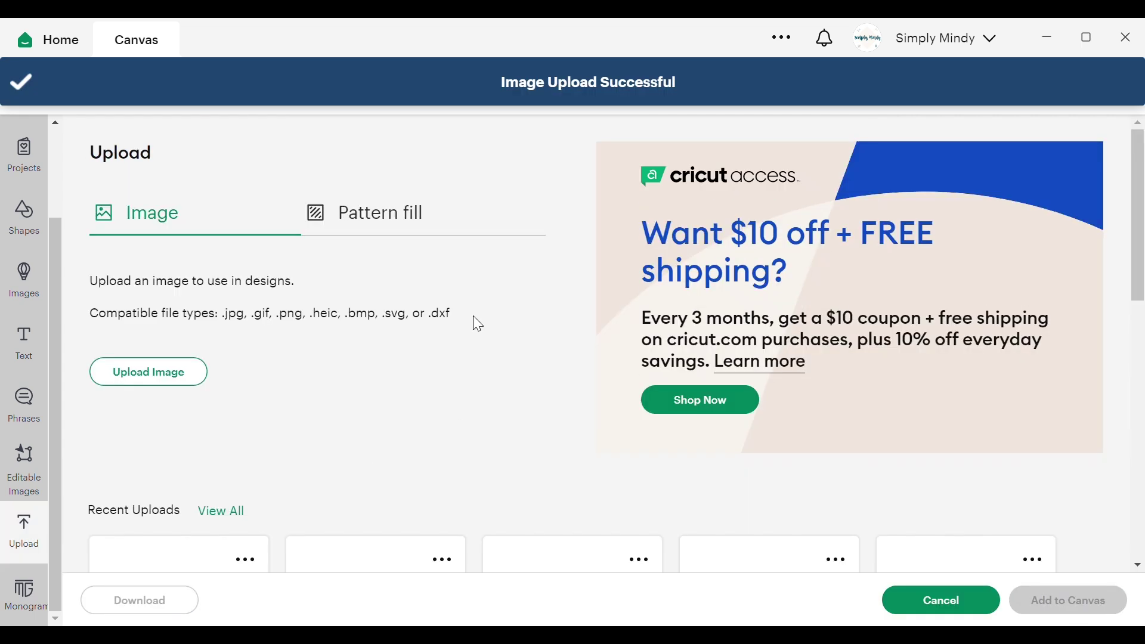
Step: Add the uploaded nativity scene image to the canvas
click(1068, 600)
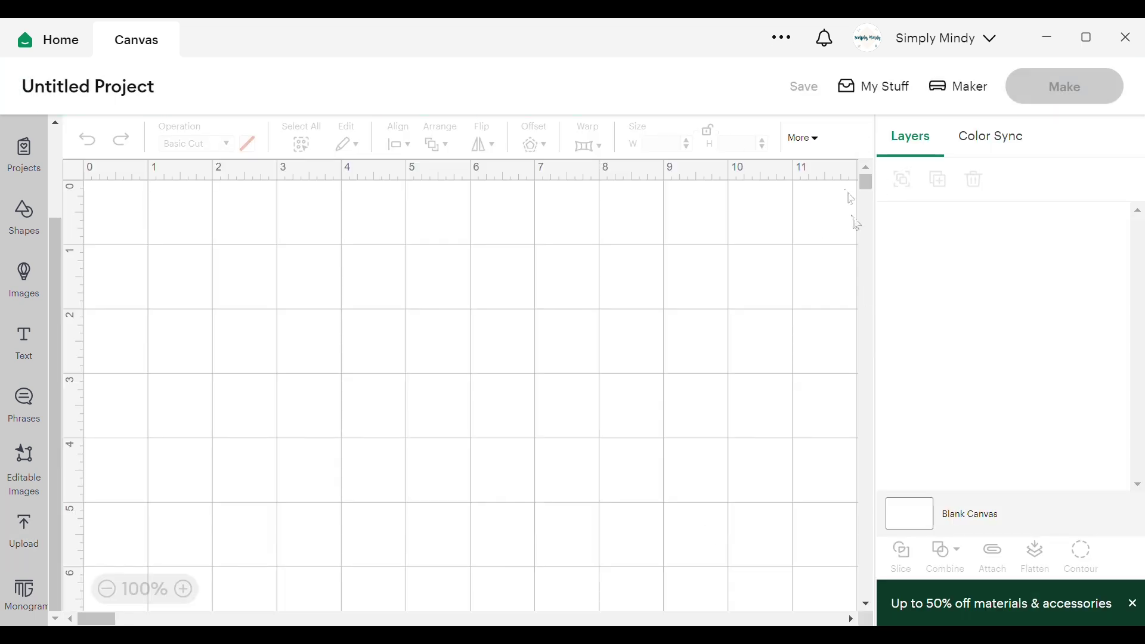
scroll(680, 331, down, 8)
click(106, 589)
click(107, 588)
click(106, 589)
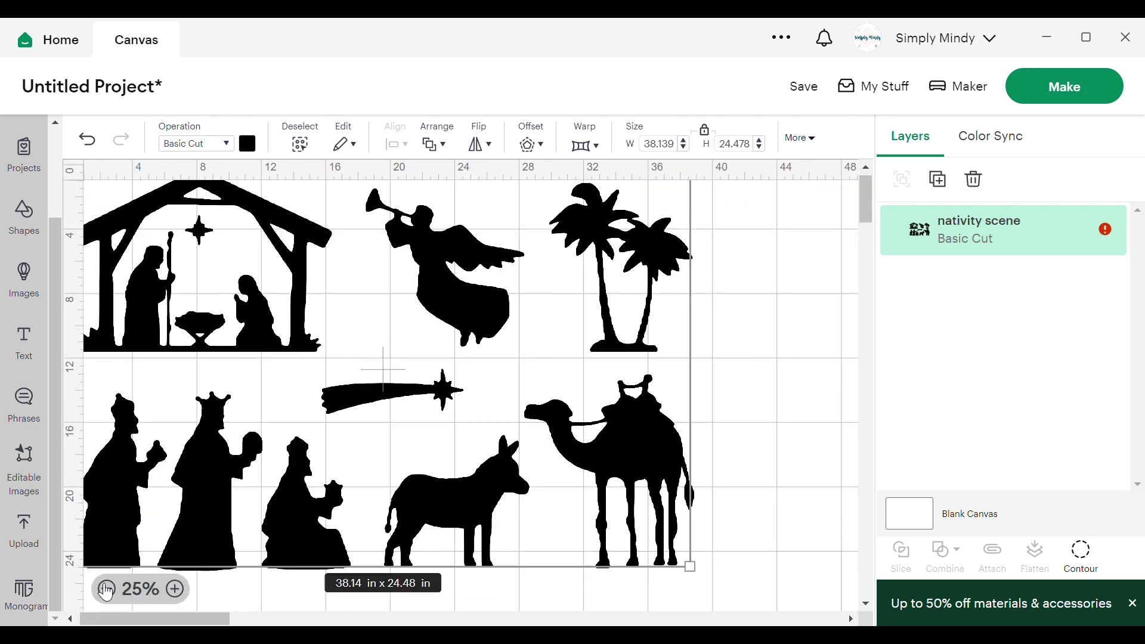
click(790, 280)
drag(692, 285, 789, 309)
click(89, 141)
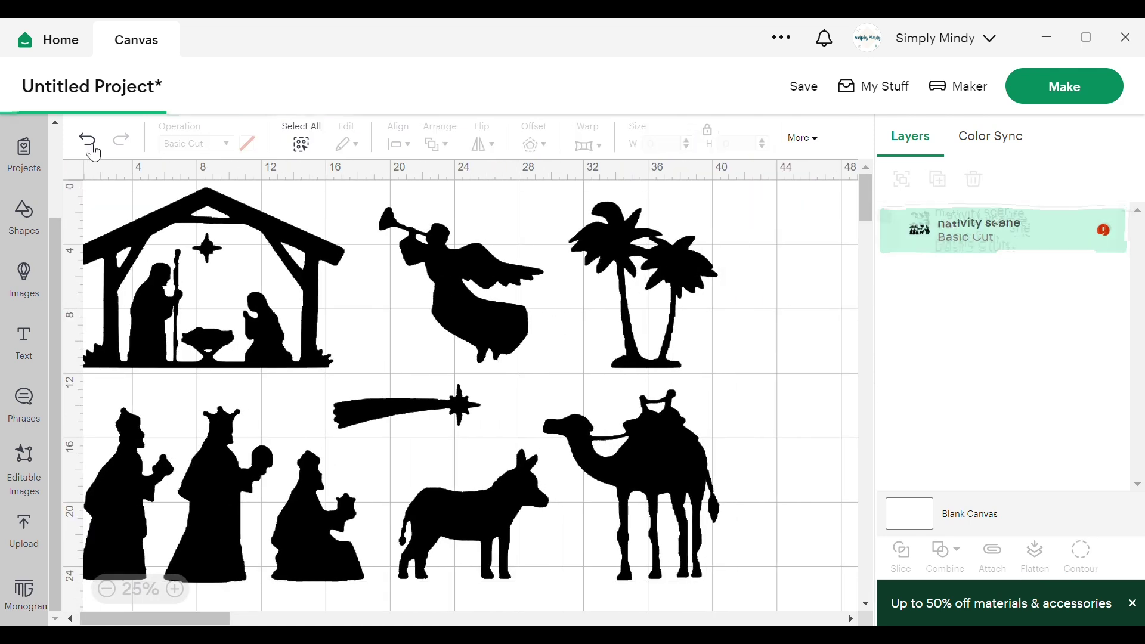
Step: Set the nativity scene's width to 20 in with its proportions locked
mouse_move(1111, 233)
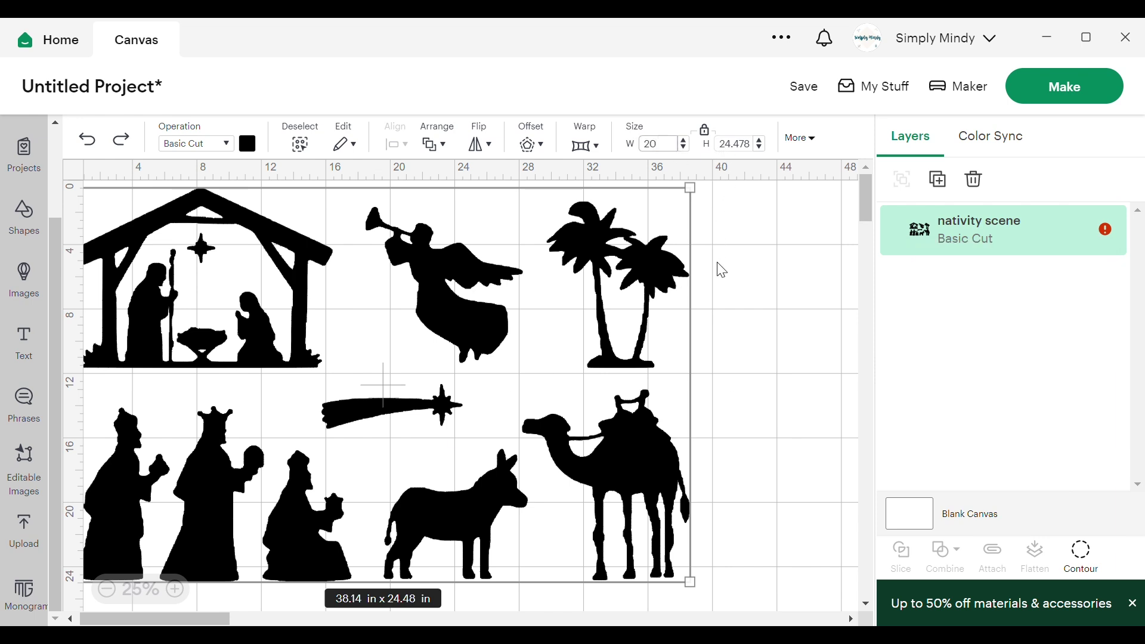
key(Return)
click(175, 588)
drag(154, 619, 115, 619)
scroll(825, 327, up, 3)
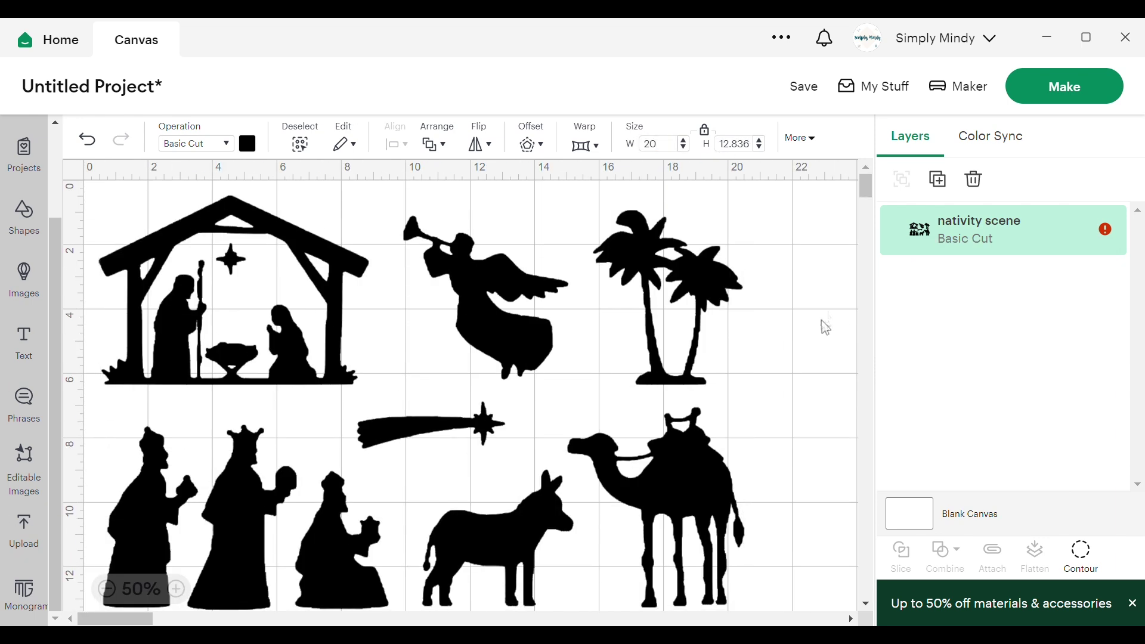
Step: Insert a circle in the empty area below the nativity scene and set its size to 3.5 in
scroll(835, 329, down, 10)
click(24, 217)
click(192, 442)
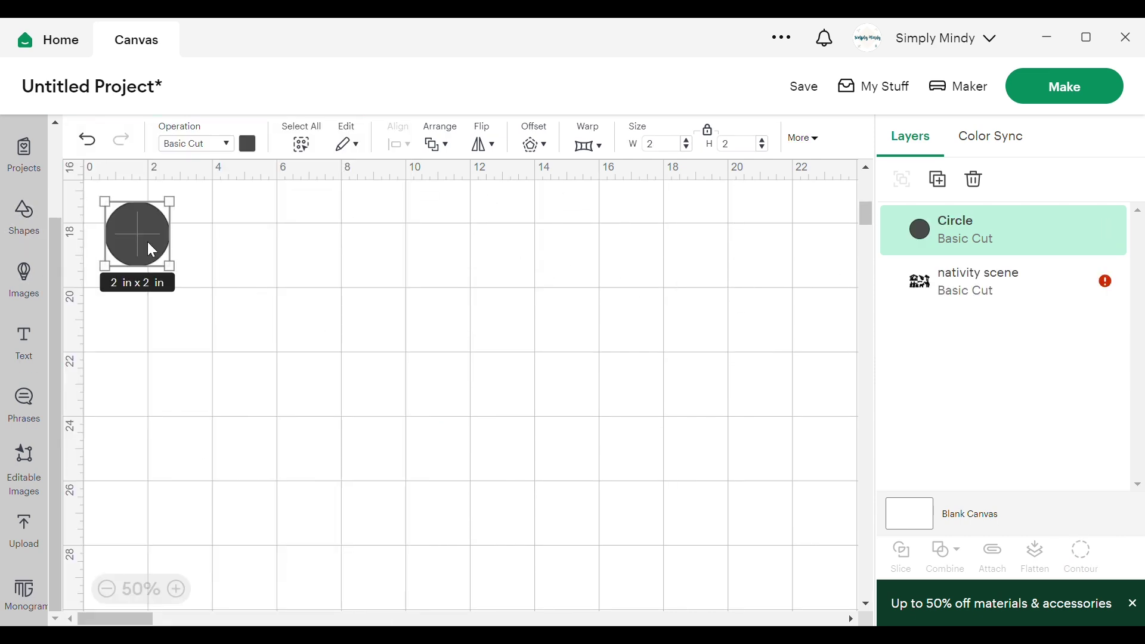
drag(151, 249, 381, 309)
click(652, 148)
text(3.5)
key(Return)
click(176, 589)
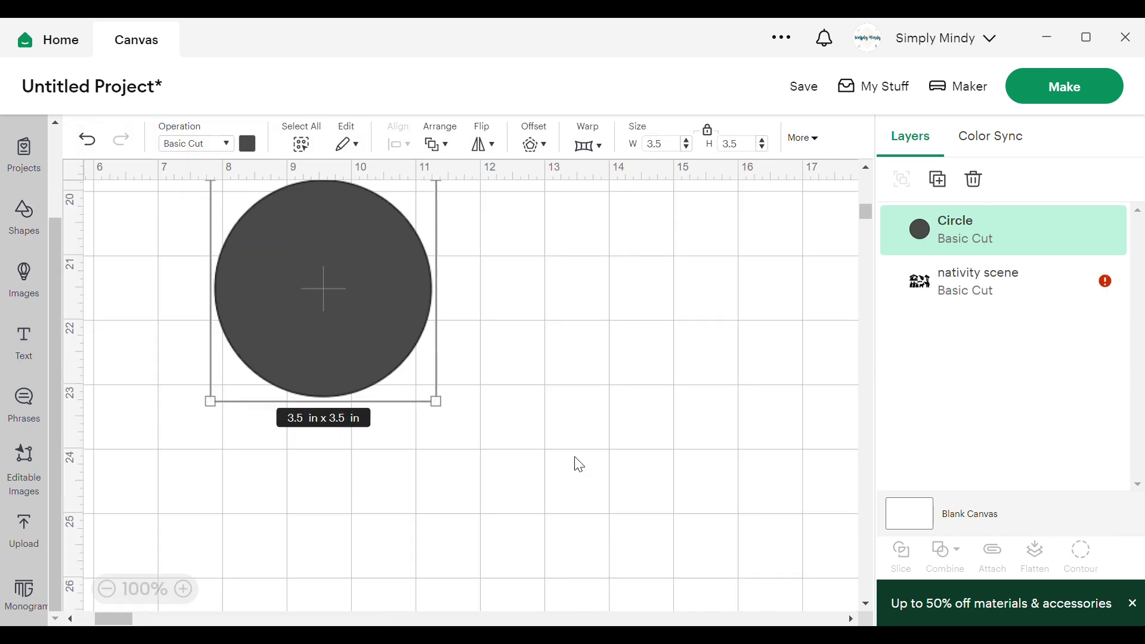
Step: Set the nativity scene's width to 5 in with its proportions locked
scroll(574, 463, up, 10)
click(553, 410)
text(5)
key(Return)
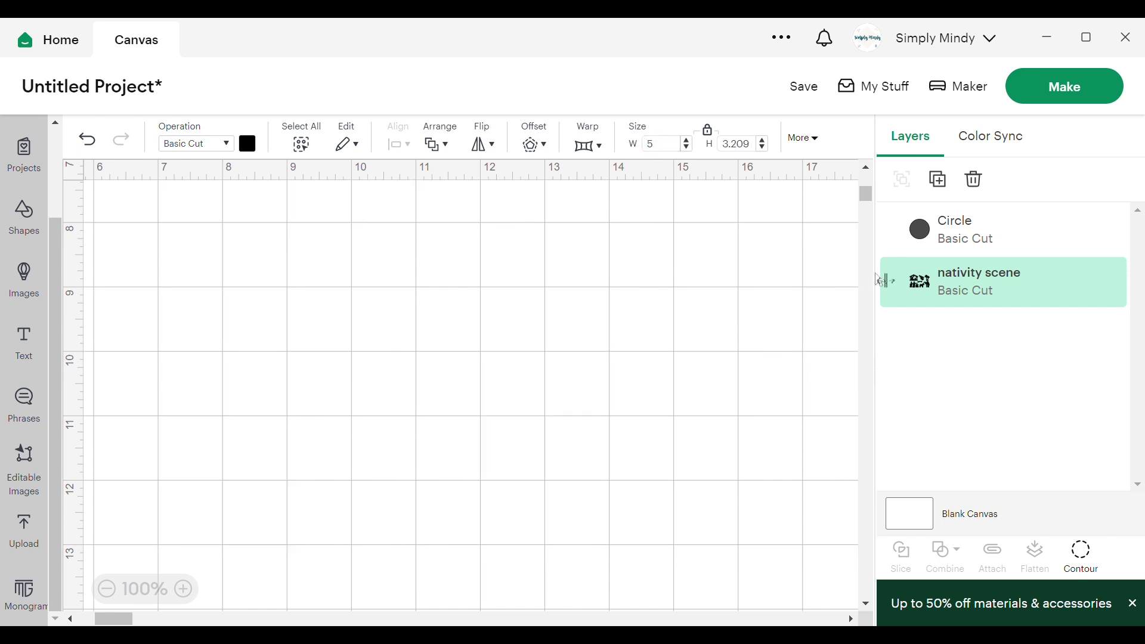
Step: Move the circle up the canvas to the right of the nativity scene, centred about 9 in across and 2 in down
scroll(805, 307, up, 5)
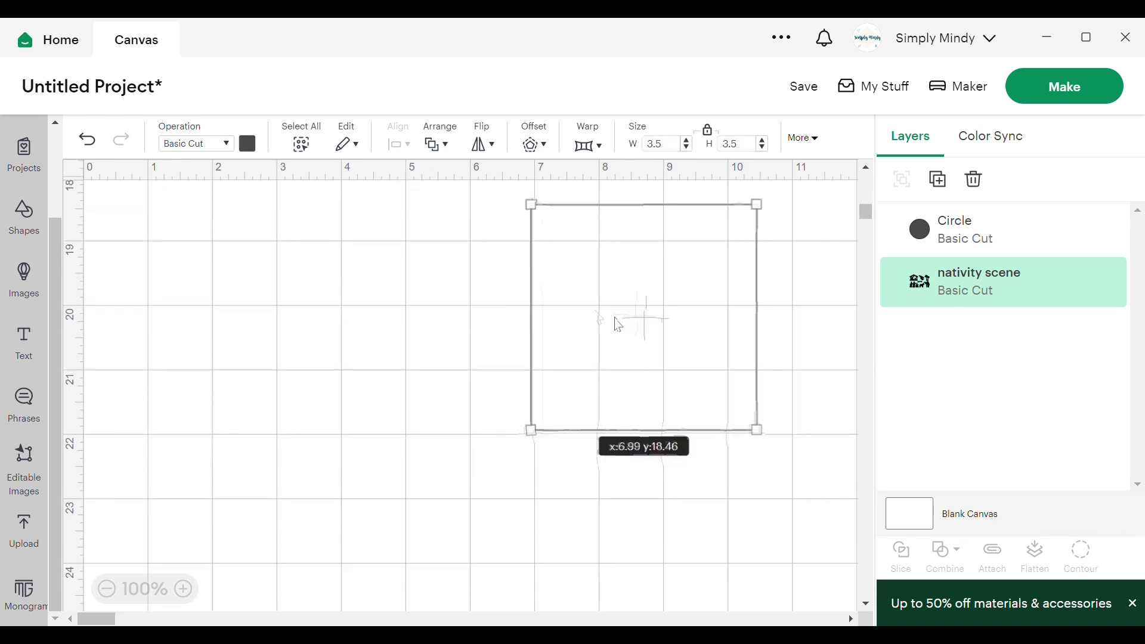
scroll(618, 325, up, 6)
click(488, 607)
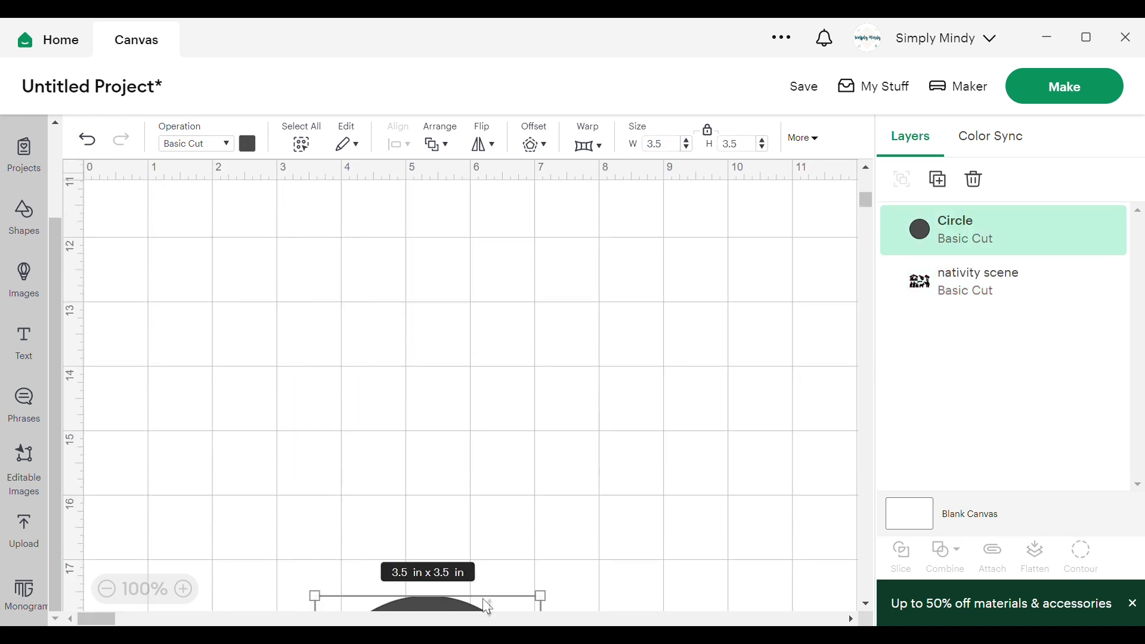
drag(431, 596, 430, 261)
click(87, 139)
drag(440, 600, 316, 215)
scroll(471, 403, up, 3)
key(Up)
key(Up)
key(Up)
key(Up)
key(Up)
key(Up)
key(Up)
key(Up)
key(Up)
key(Up)
drag(370, 409, 378, 204)
scroll(511, 358, up, 7)
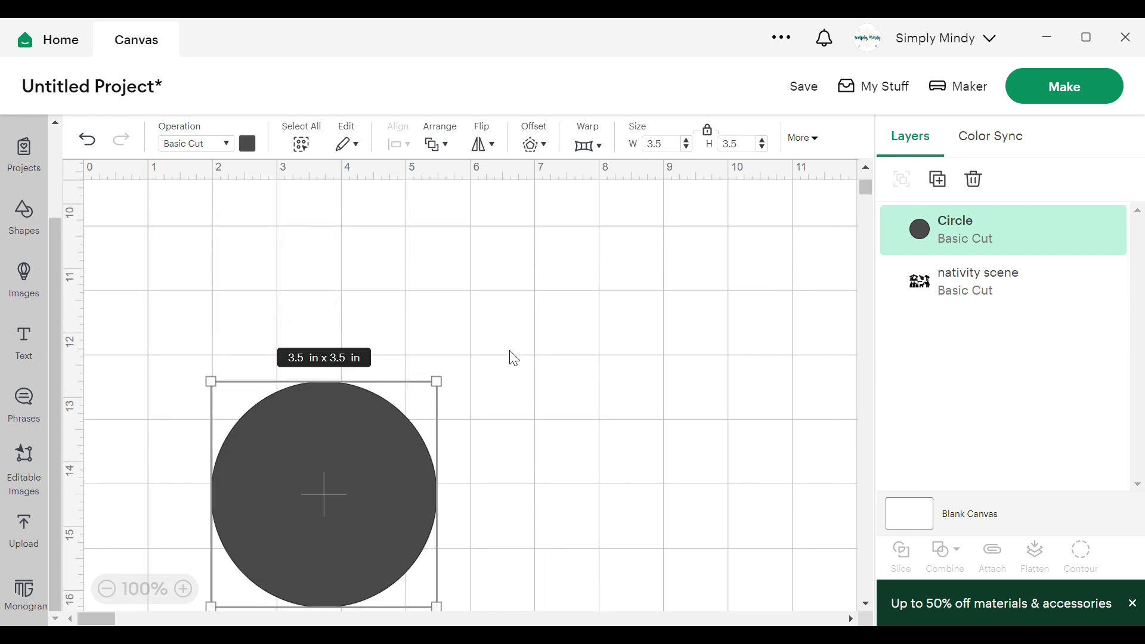
drag(360, 584, 601, 257)
scroll(601, 256, up, 3)
drag(582, 508, 680, 352)
click(748, 550)
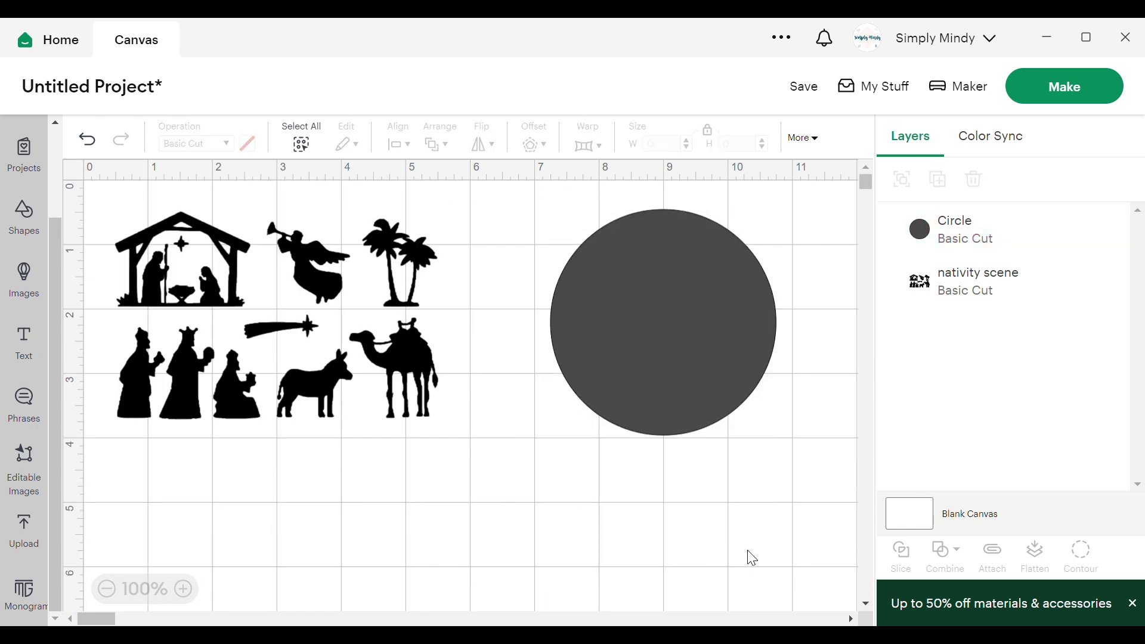
Step: Change the circle's operation from Basic Cut to Guide
click(712, 329)
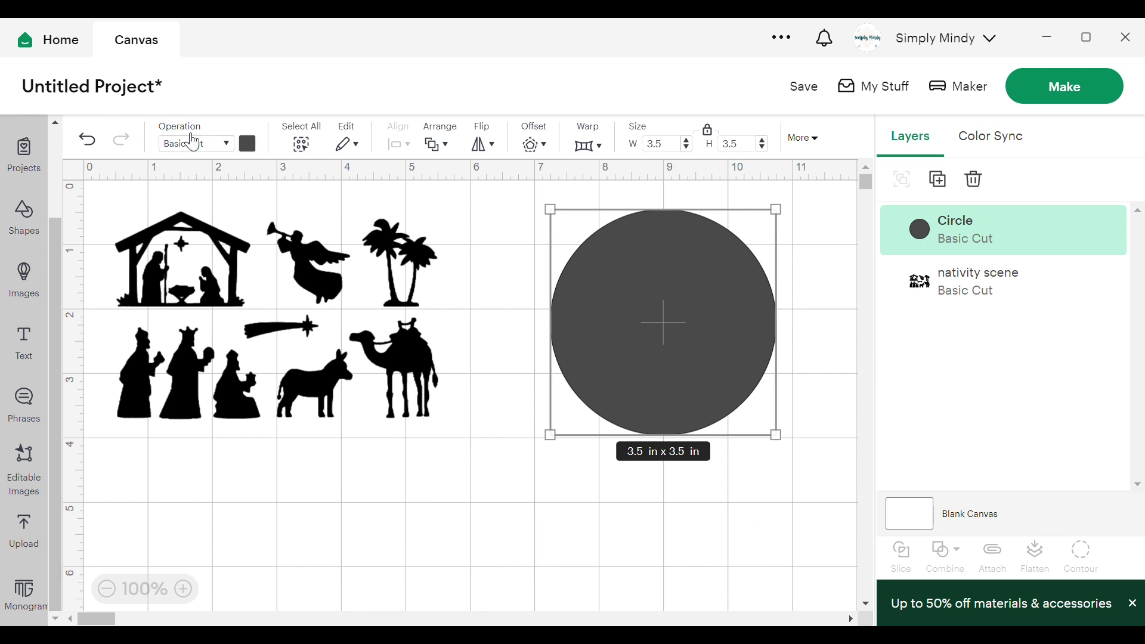
click(226, 144)
click(236, 596)
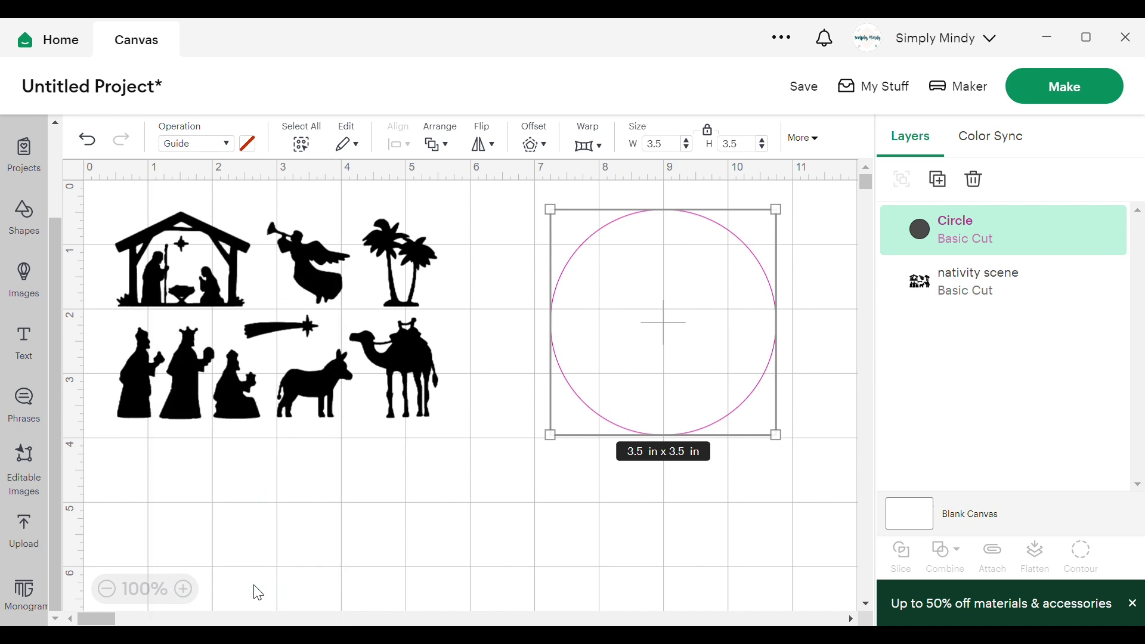
click(571, 566)
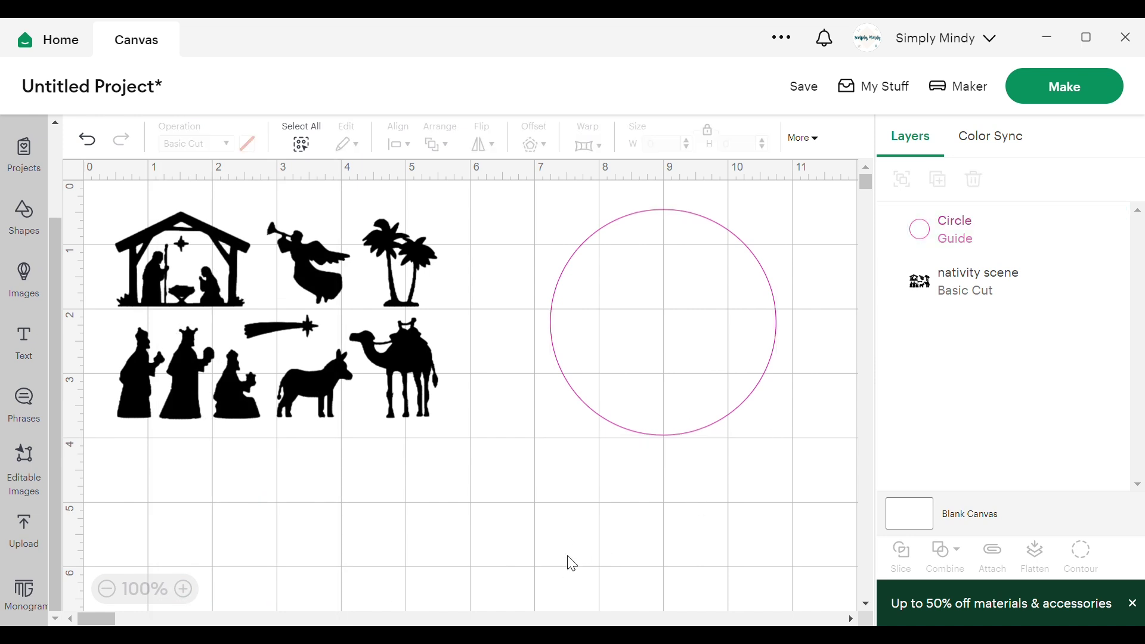
Step: Review the nativity scene's arrange options and place a duplicate of the image directly below the original
click(201, 291)
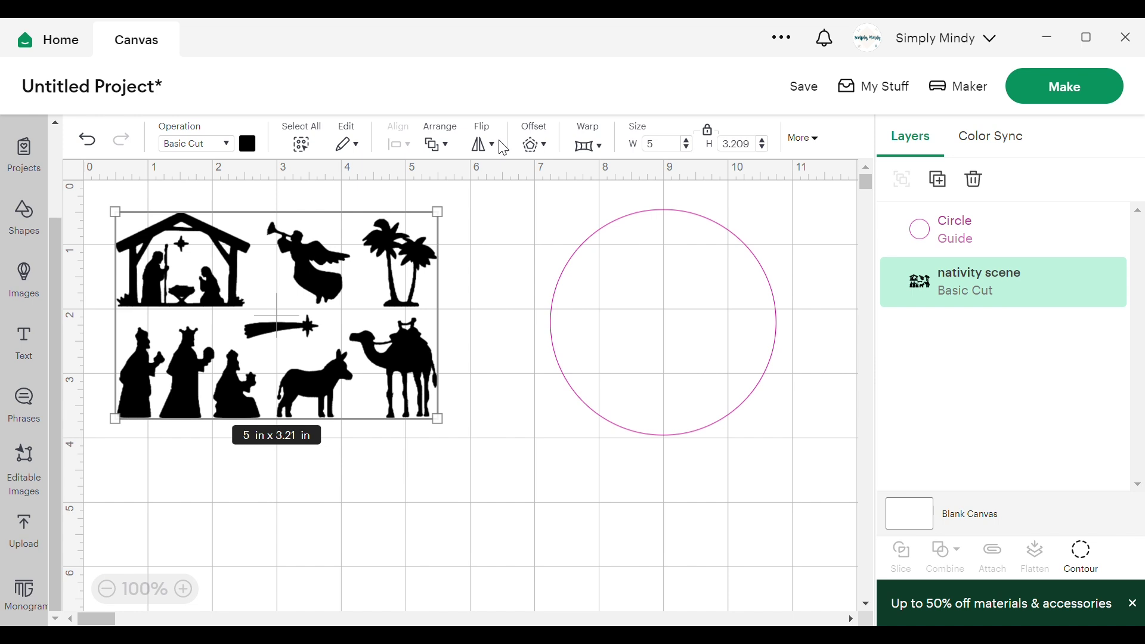
click(455, 149)
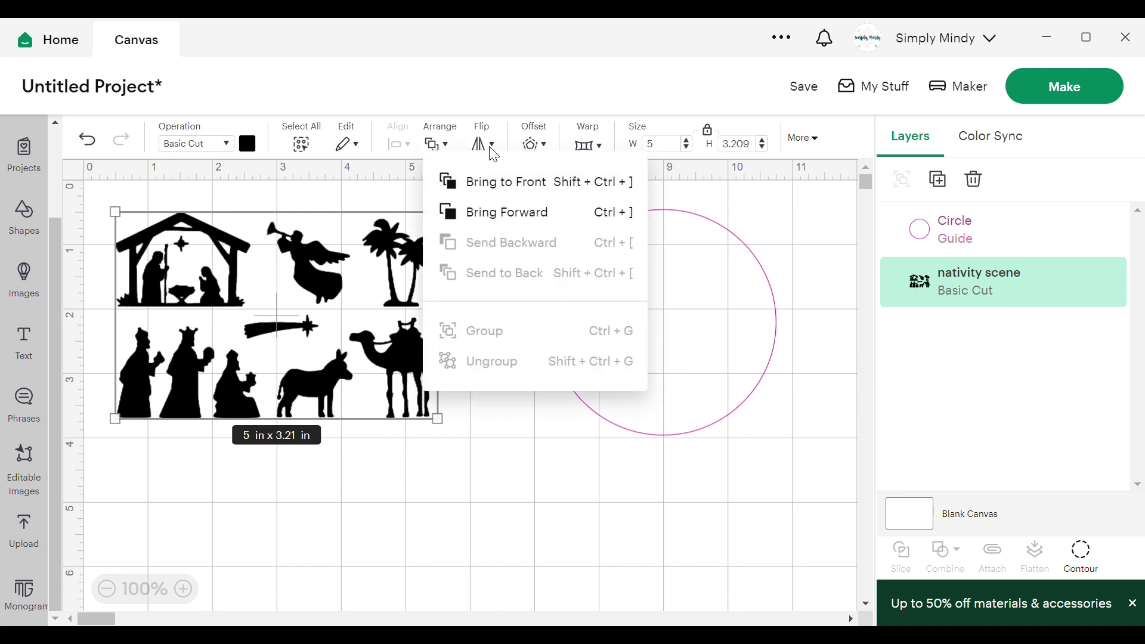
click(809, 513)
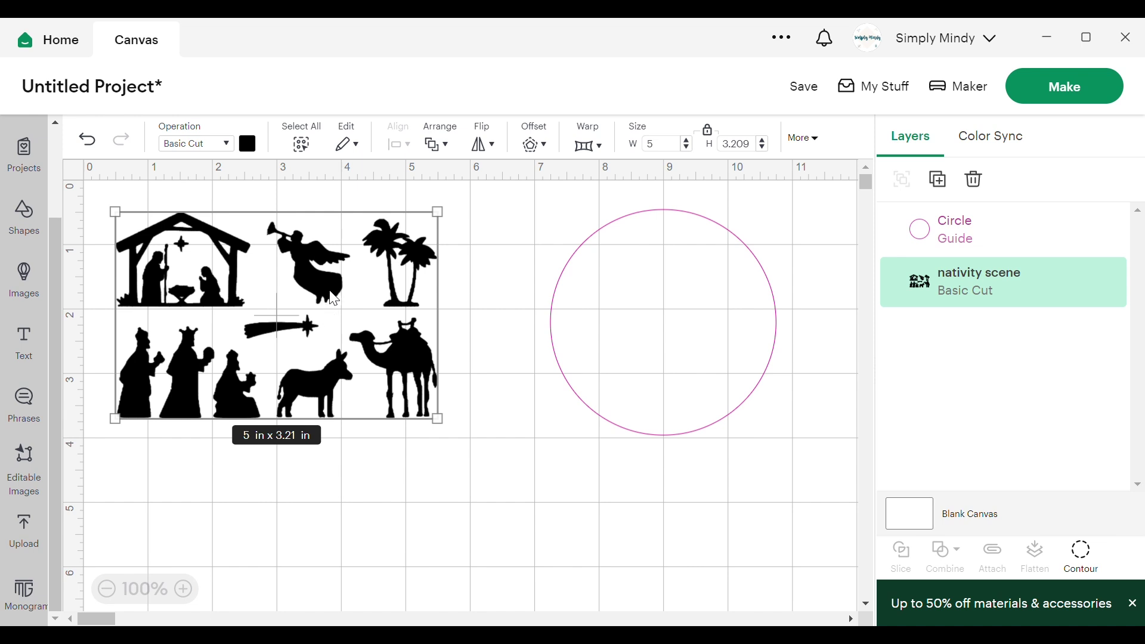
alt+drag(331, 279, 354, 502)
Step: Start hiding contours on the upper nativity scene copy, removing the angel, palm trees, shooting star and two of the wise men
click(257, 288)
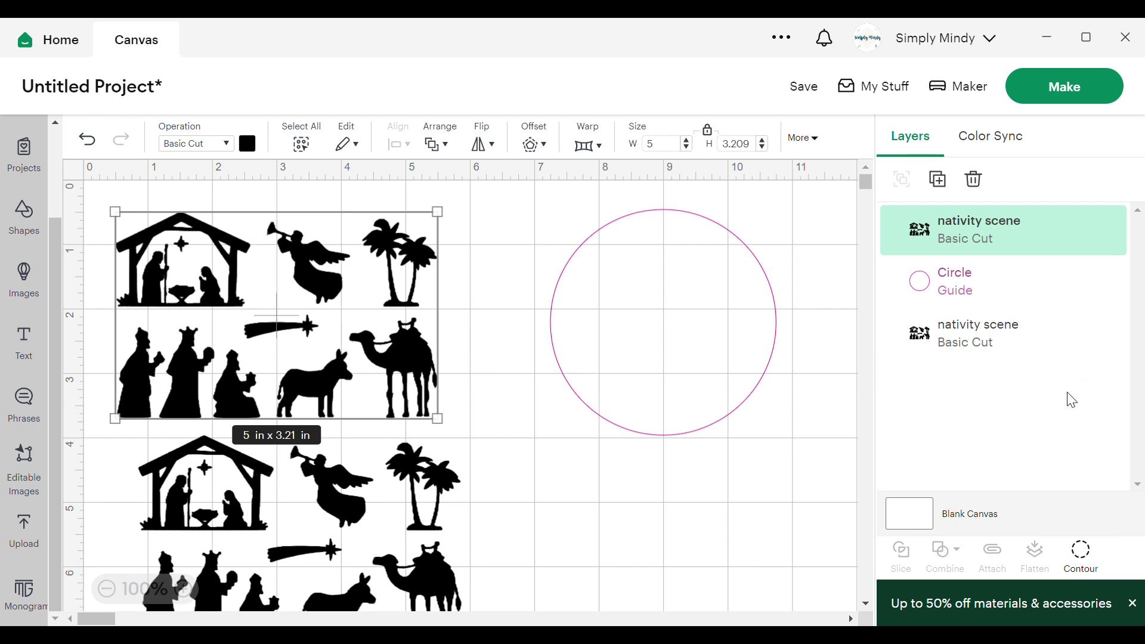
click(1098, 565)
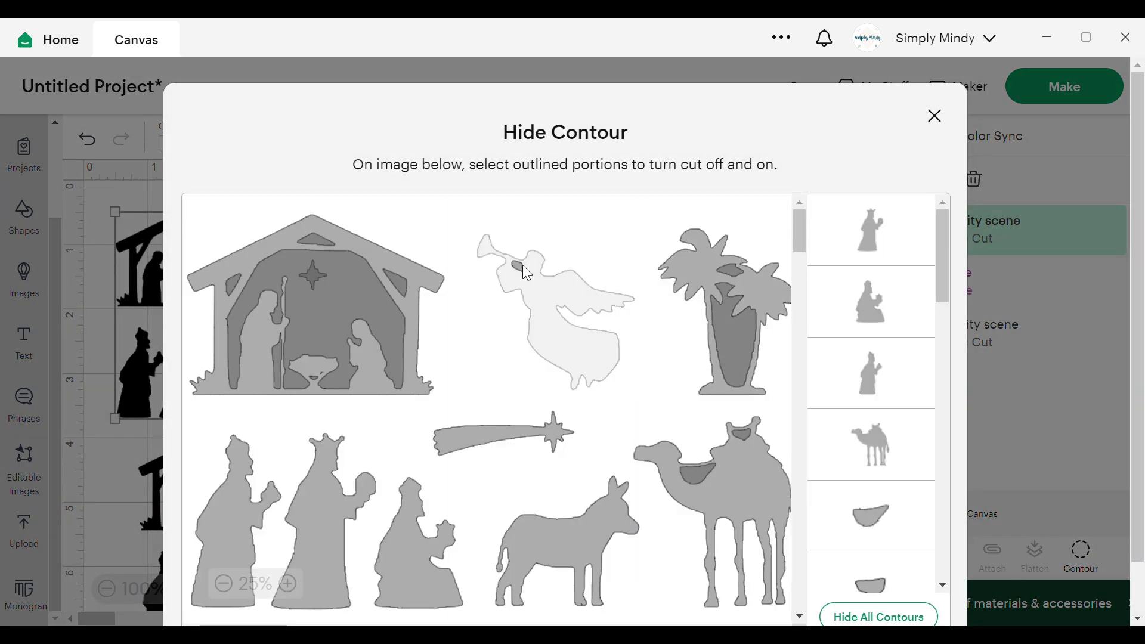
click(521, 265)
click(727, 298)
click(500, 438)
click(316, 561)
click(415, 543)
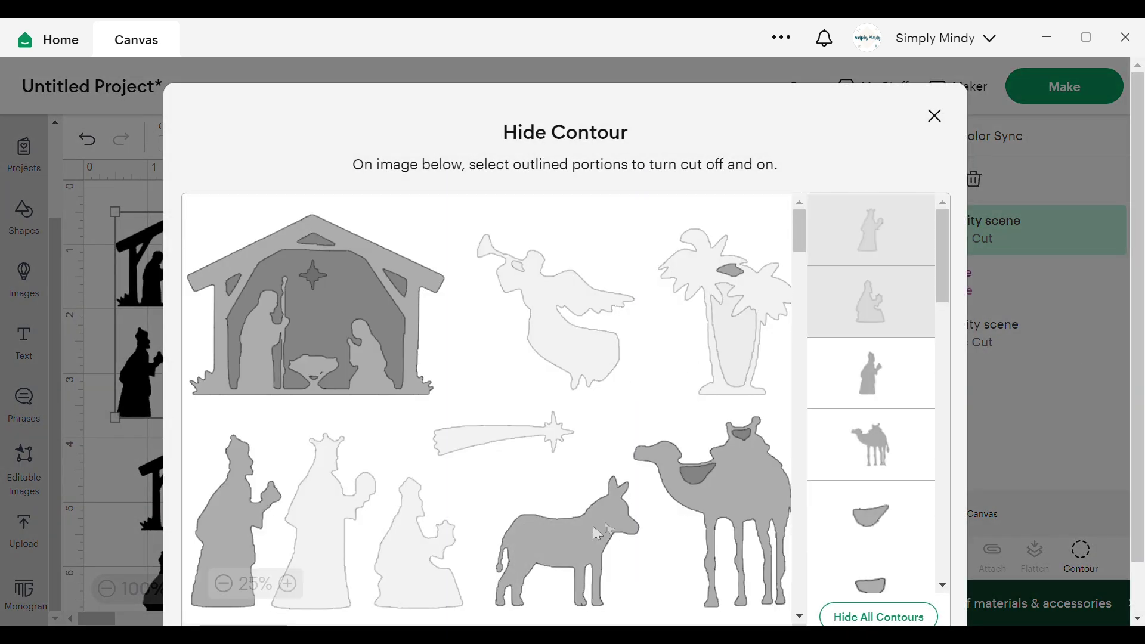
Step: Hide the donkey, the remaining wise man, the camel and the leftover palm tree cut-out, keeping only the stable
click(593, 532)
click(877, 370)
scroll(882, 358, down, 1)
click(887, 366)
scroll(890, 479, down, 5)
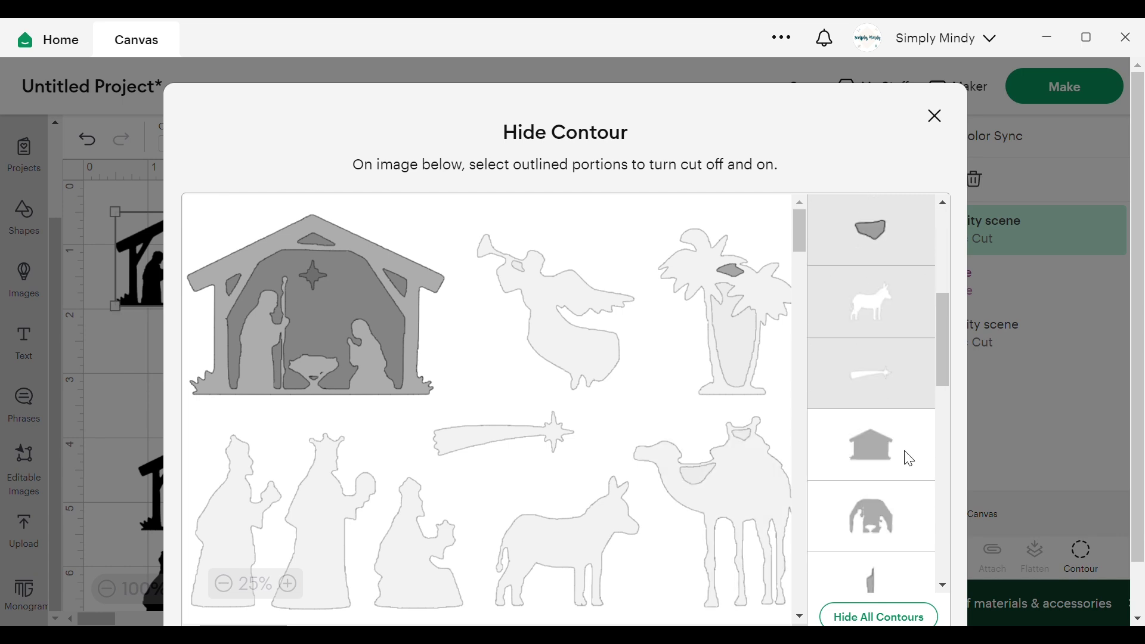
scroll(901, 424, down, 5)
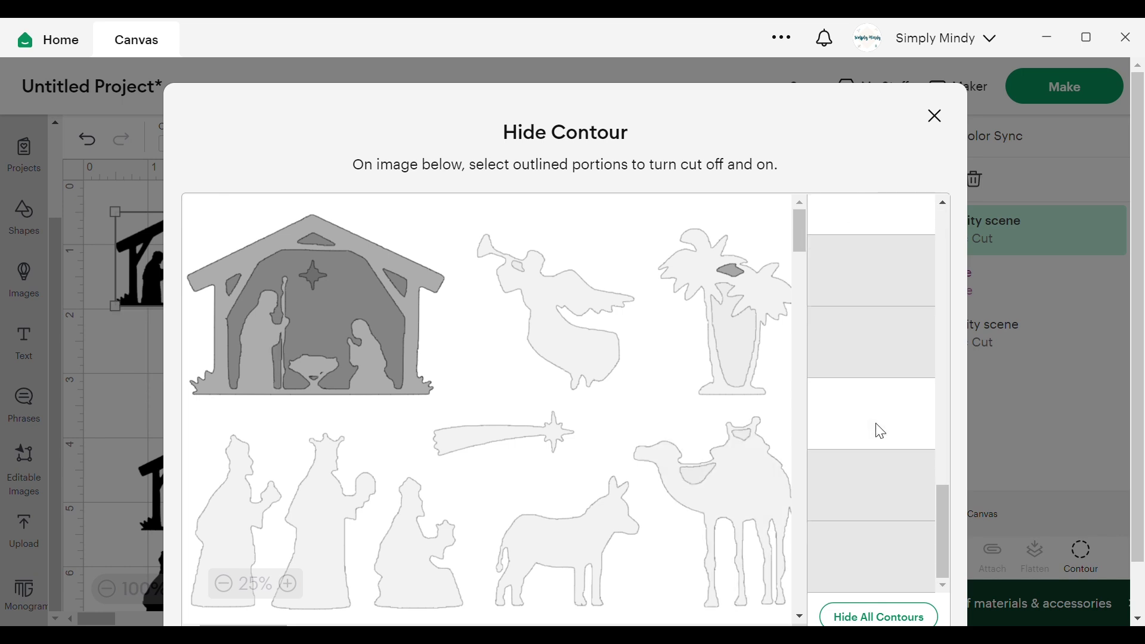
scroll(881, 364, down, 10)
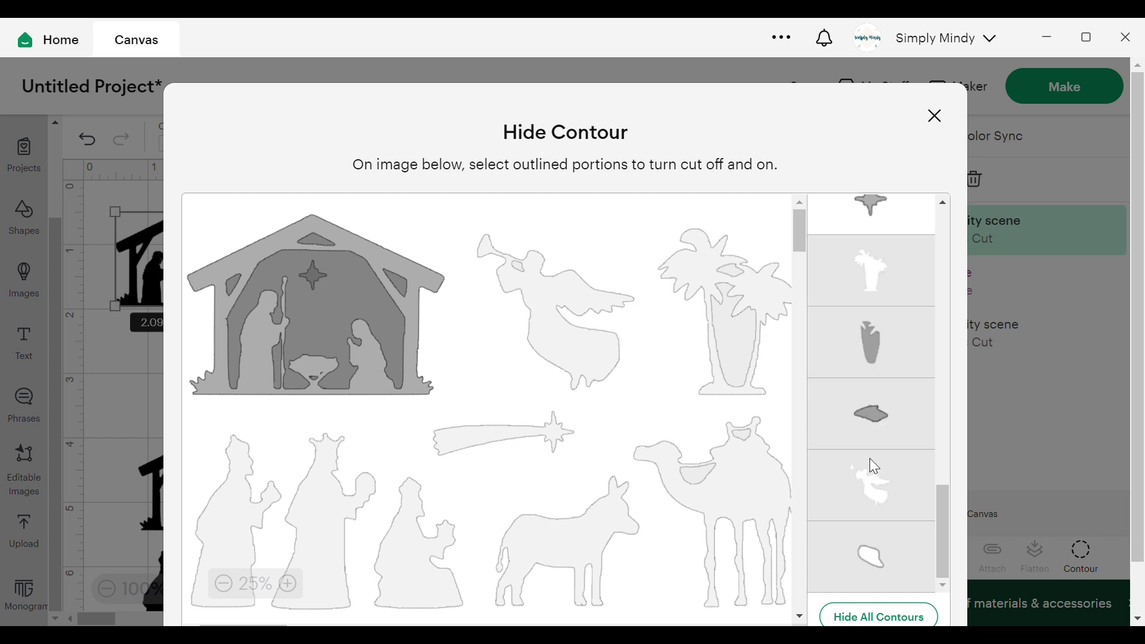
click(966, 581)
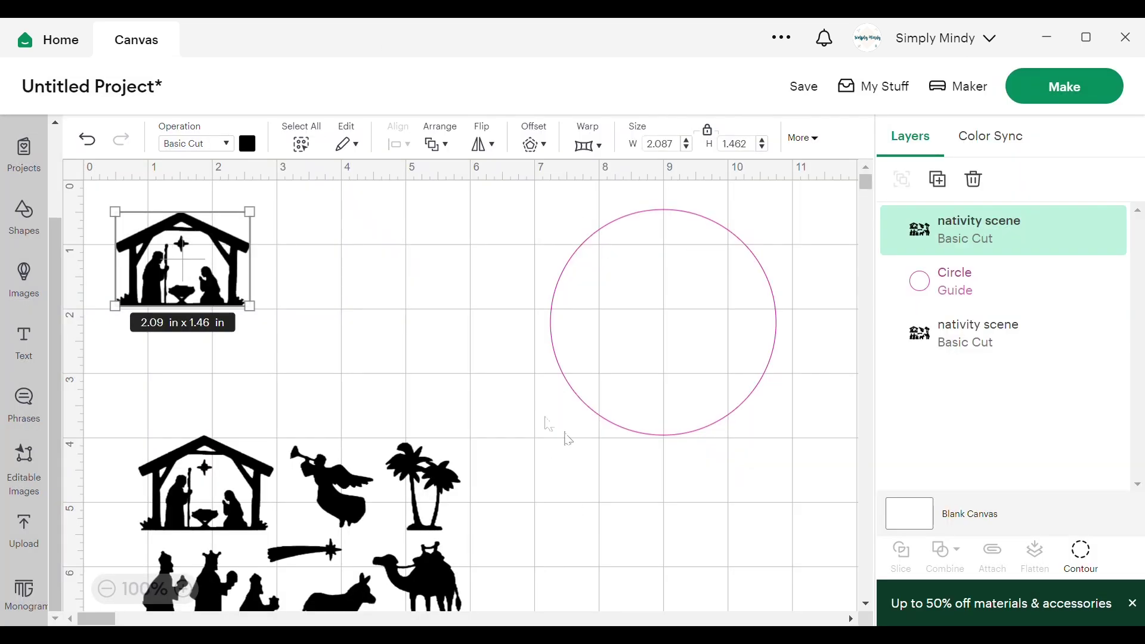
Step: Move the stable into the circle guide, enlarge it slightly and place it in the circle's right half
drag(182, 258, 667, 345)
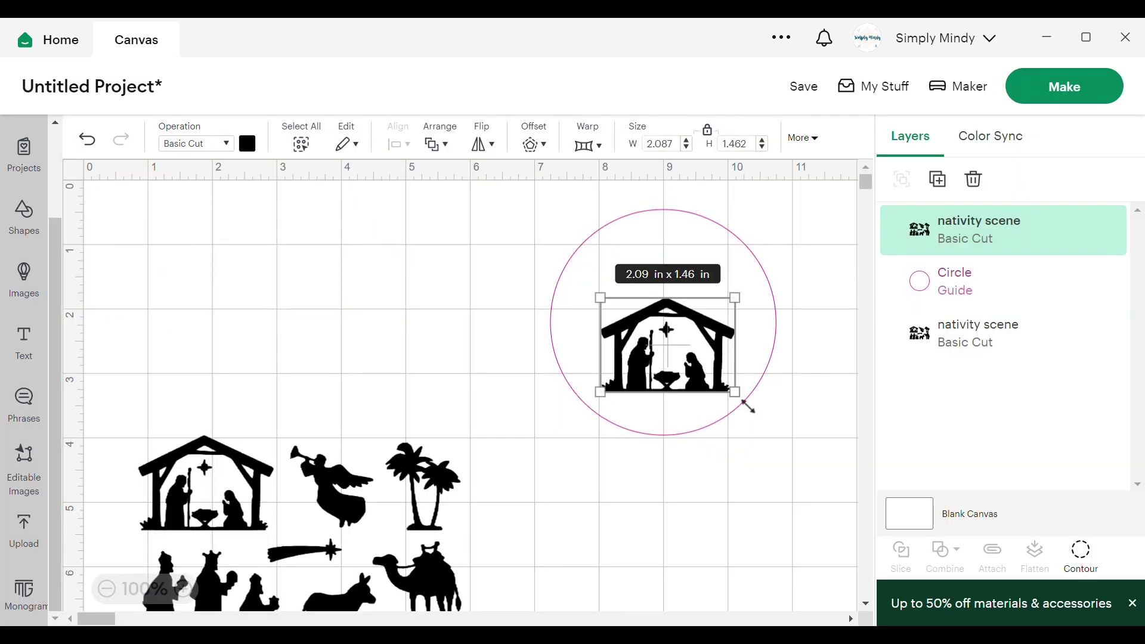
drag(748, 406, 758, 410)
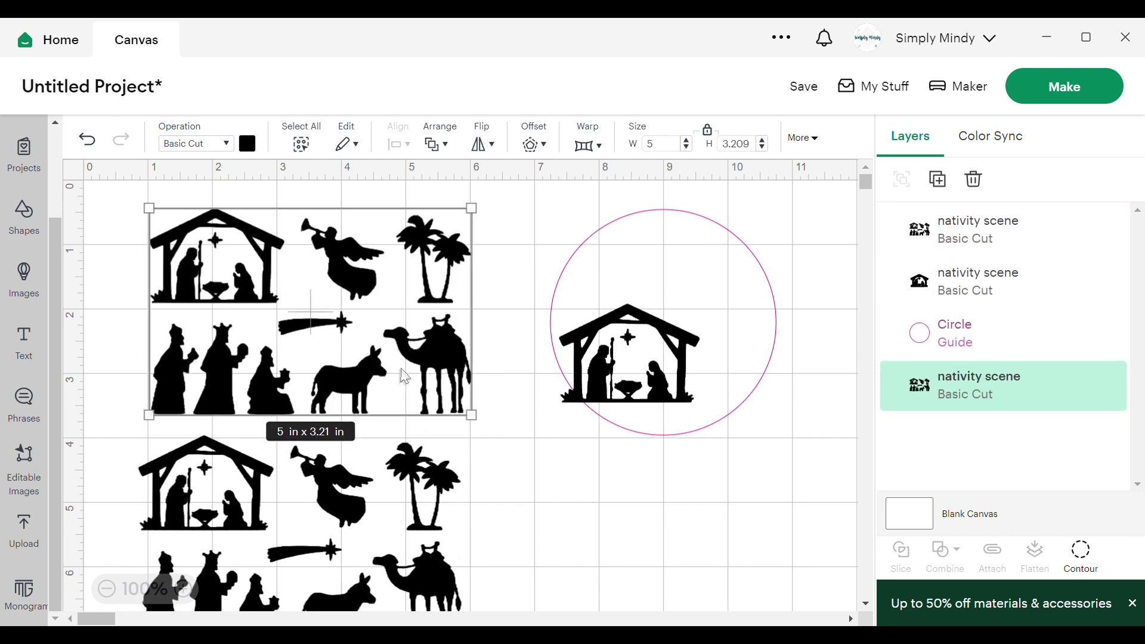
drag(626, 330, 709, 296)
Step: Hide every contour of the next full nativity scene copy except the three wise men
click(1004, 385)
click(1079, 553)
scroll(870, 373, down, 15)
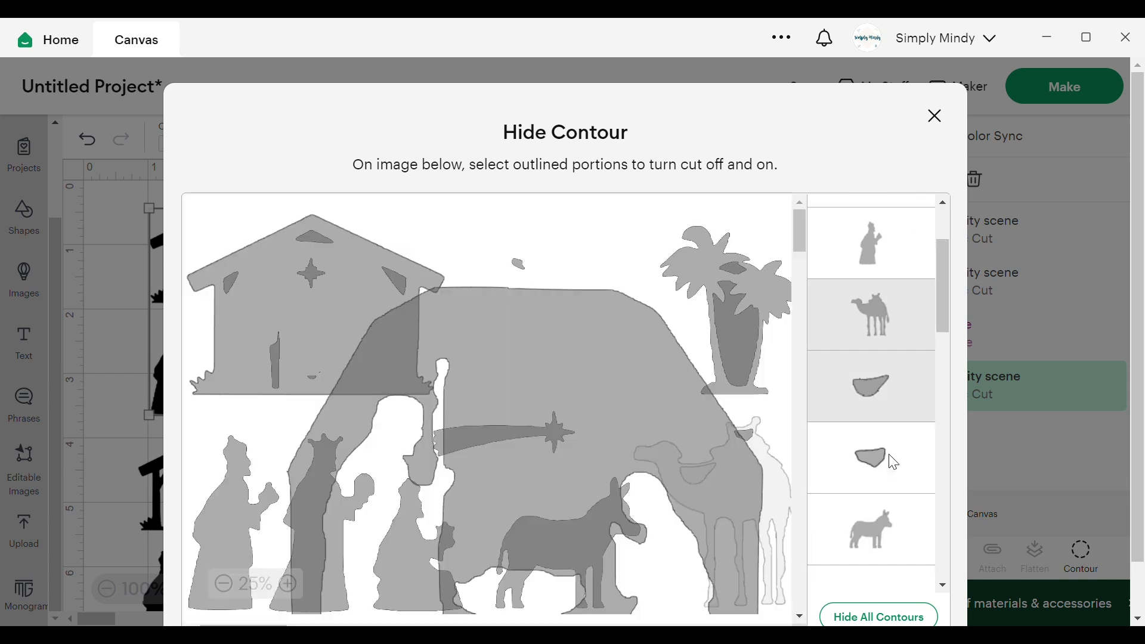
scroll(890, 428, down, 3)
click(892, 435)
click(901, 472)
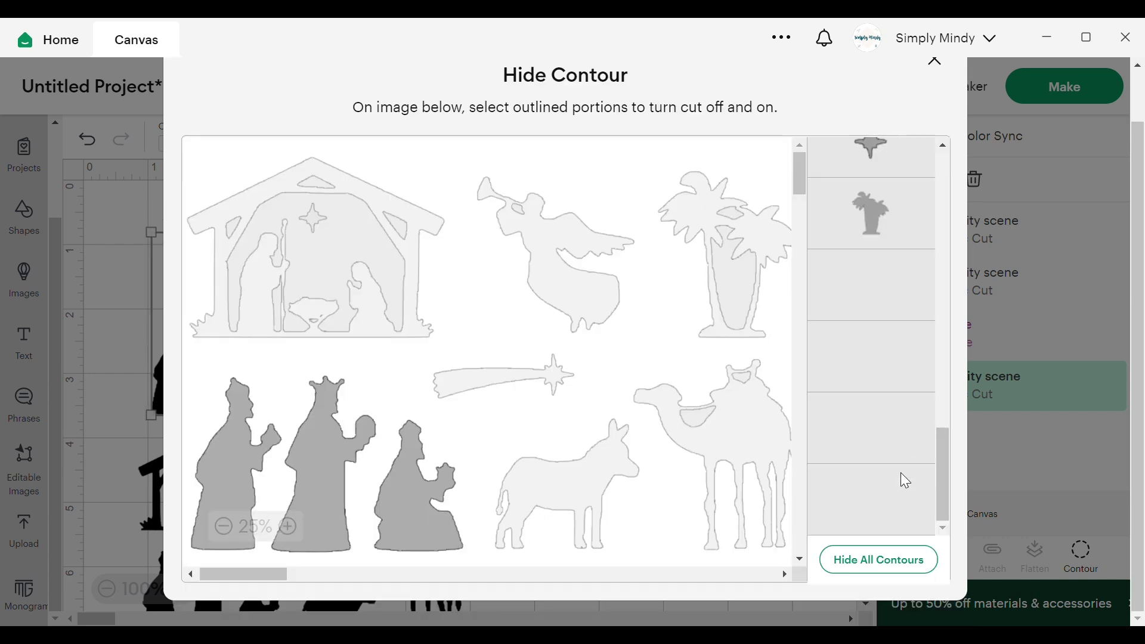
click(933, 61)
Step: Move the three wise men into the circle, shrink them to about 1.6 in wide and arrange them beside the stable's left edge
drag(222, 370, 627, 369)
drag(667, 415, 600, 353)
drag(705, 322, 705, 293)
drag(596, 376, 586, 384)
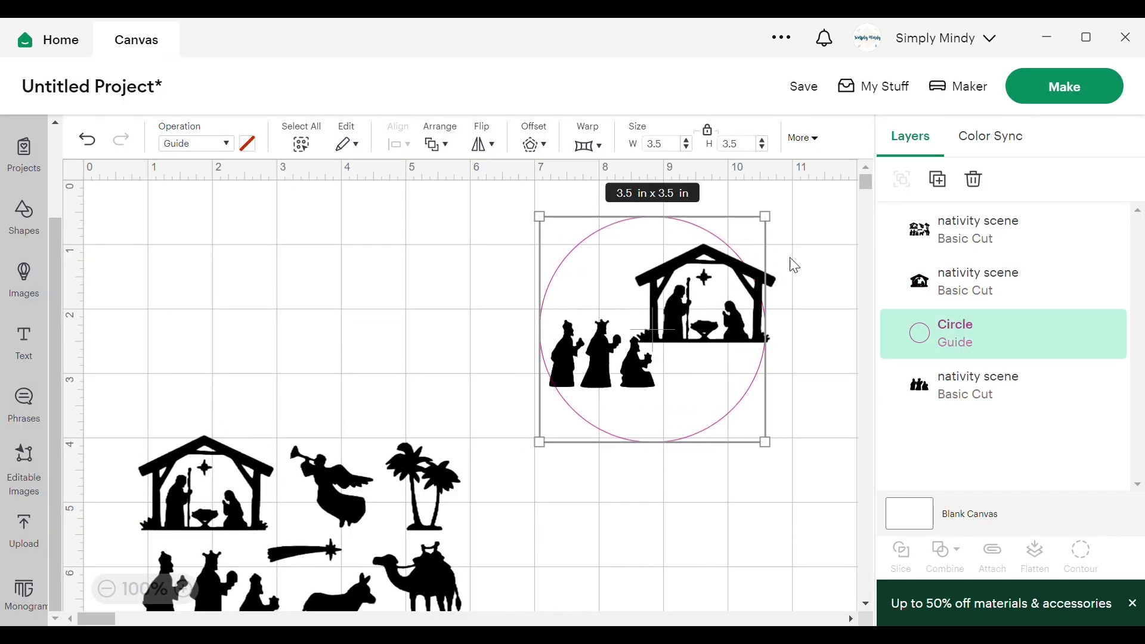
drag(704, 294, 689, 284)
click(799, 272)
Step: Move another full nativity scene up the canvas and hide its wise men, camel, donkey and stable outline contours
drag(315, 500, 331, 286)
click(1079, 556)
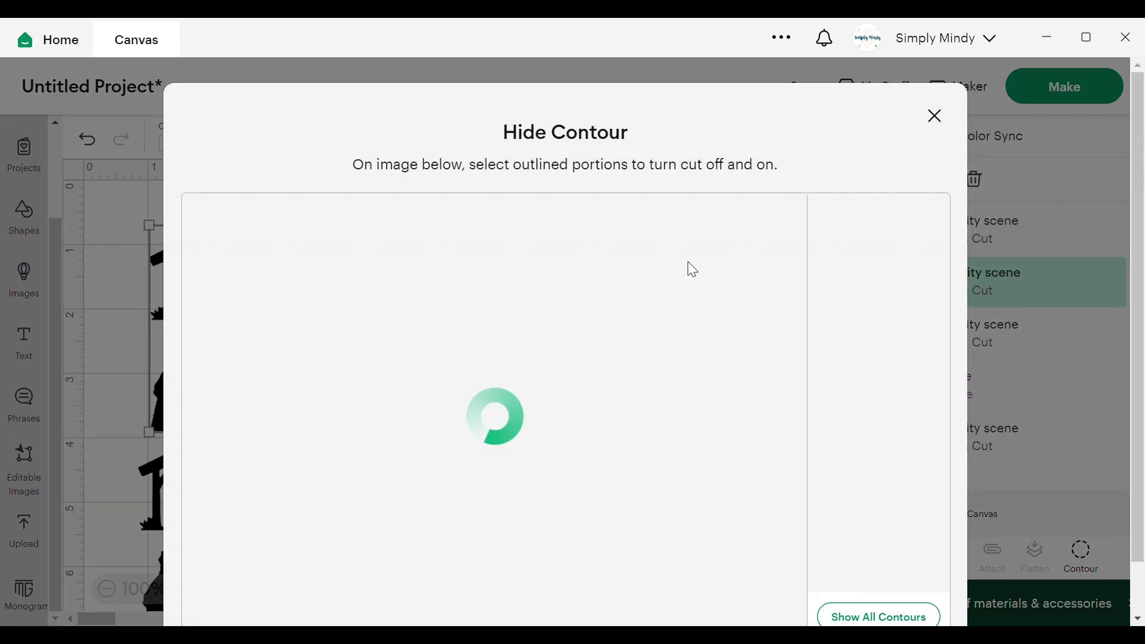
click(880, 247)
click(899, 307)
click(897, 373)
click(895, 438)
scroll(892, 441, down, 1)
click(889, 439)
click(890, 477)
scroll(892, 425, down, 6)
click(892, 425)
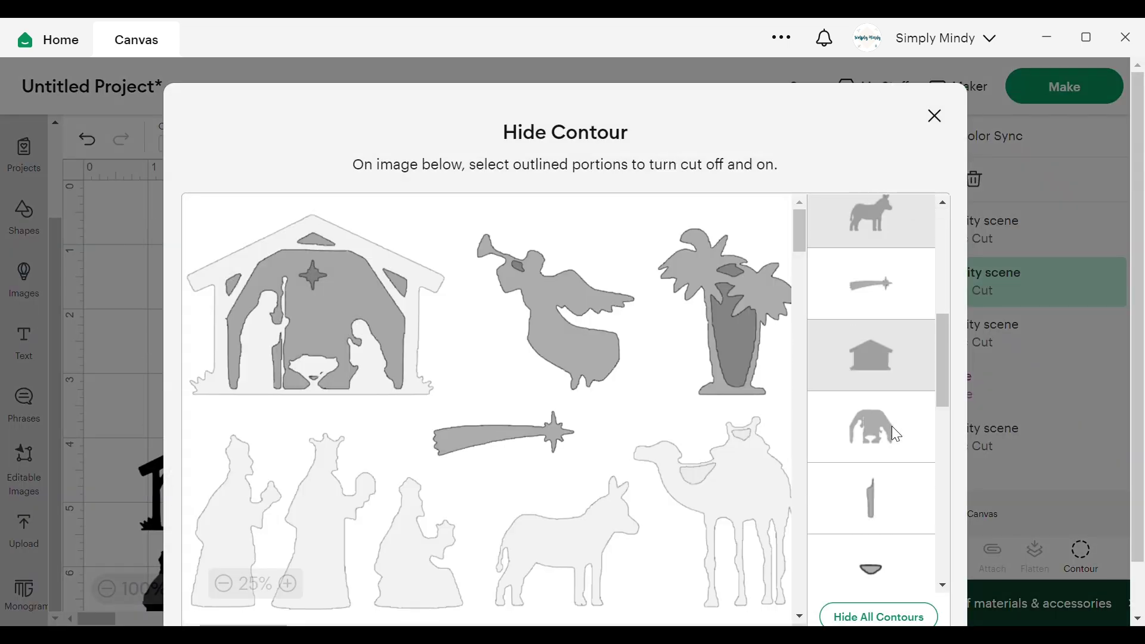
Step: Hide the remaining stable details, palm tree and angel contours of this copy, keeping only the shooting star
click(891, 426)
scroll(890, 476, down, 6)
click(890, 468)
scroll(893, 468, down, 3)
click(895, 471)
click(899, 478)
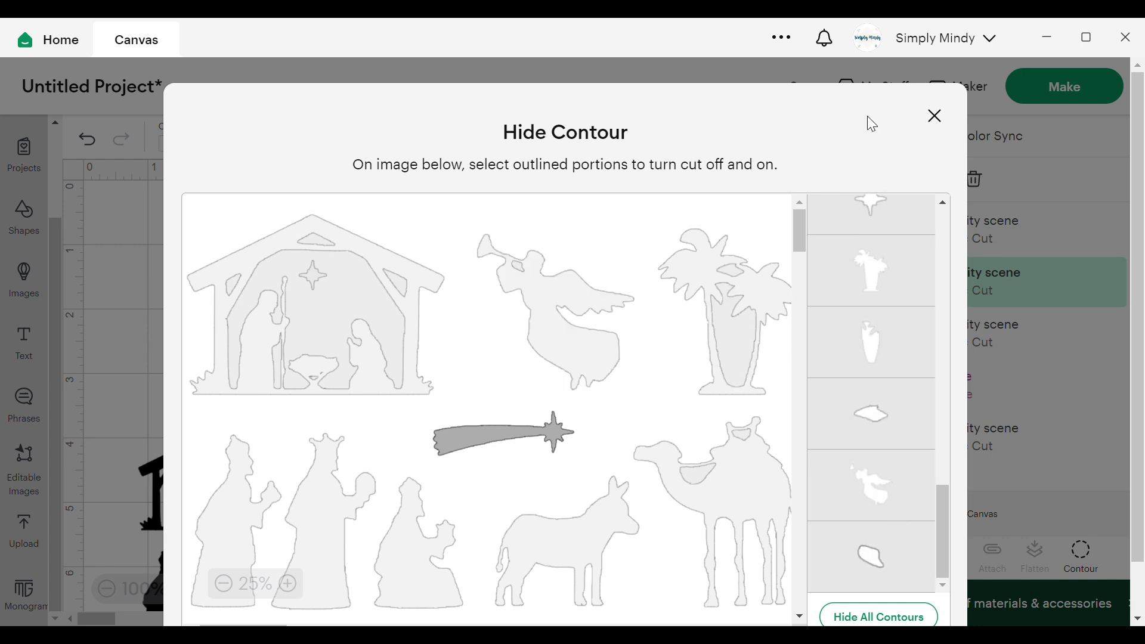
click(934, 115)
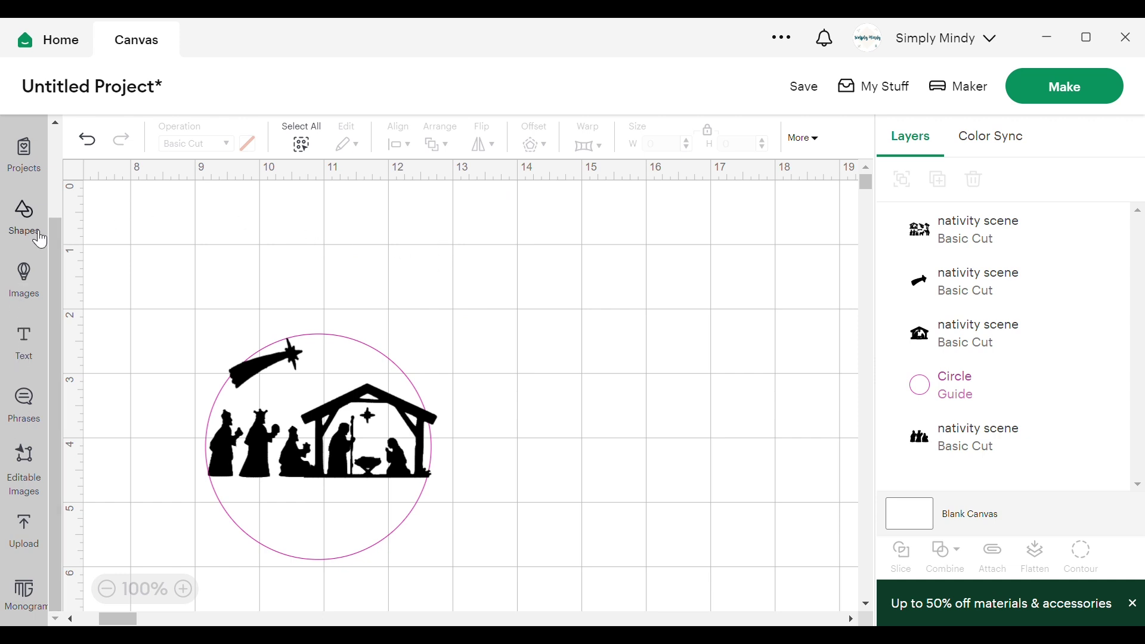
Step: Change the circle's operation from Guide to Basic Cut and send the circle behind the nativity elements
click(346, 344)
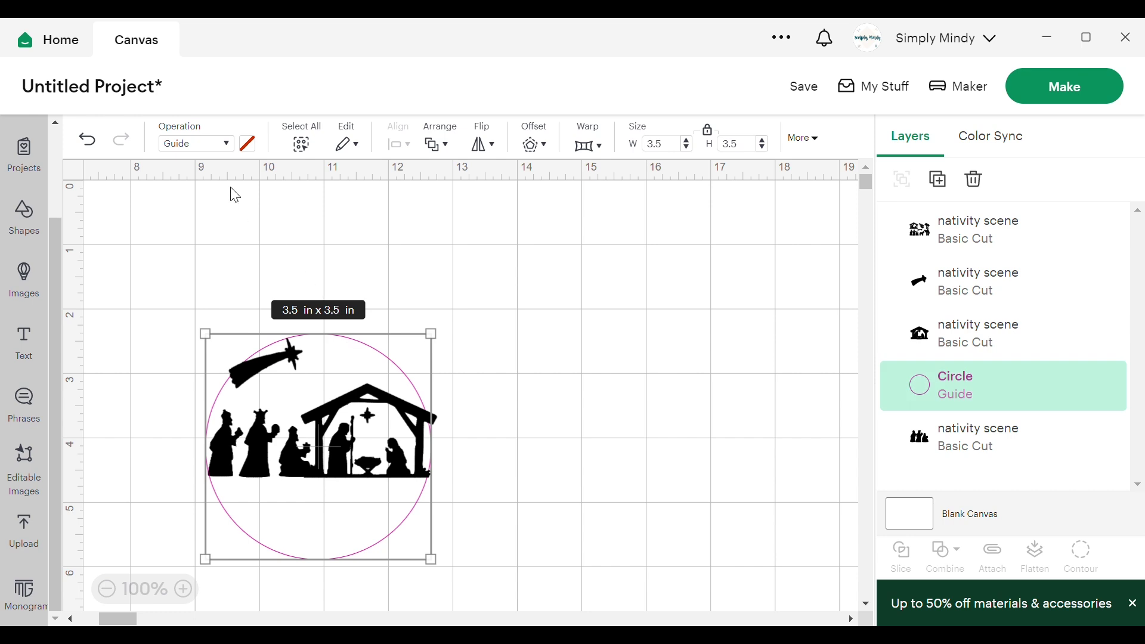
click(226, 144)
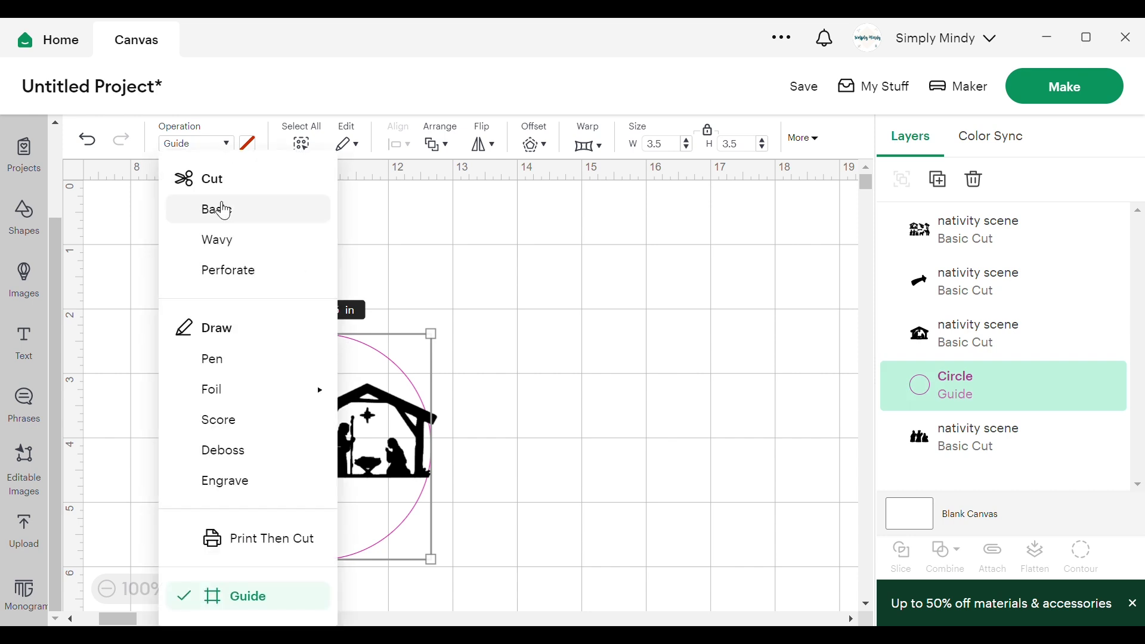
click(223, 210)
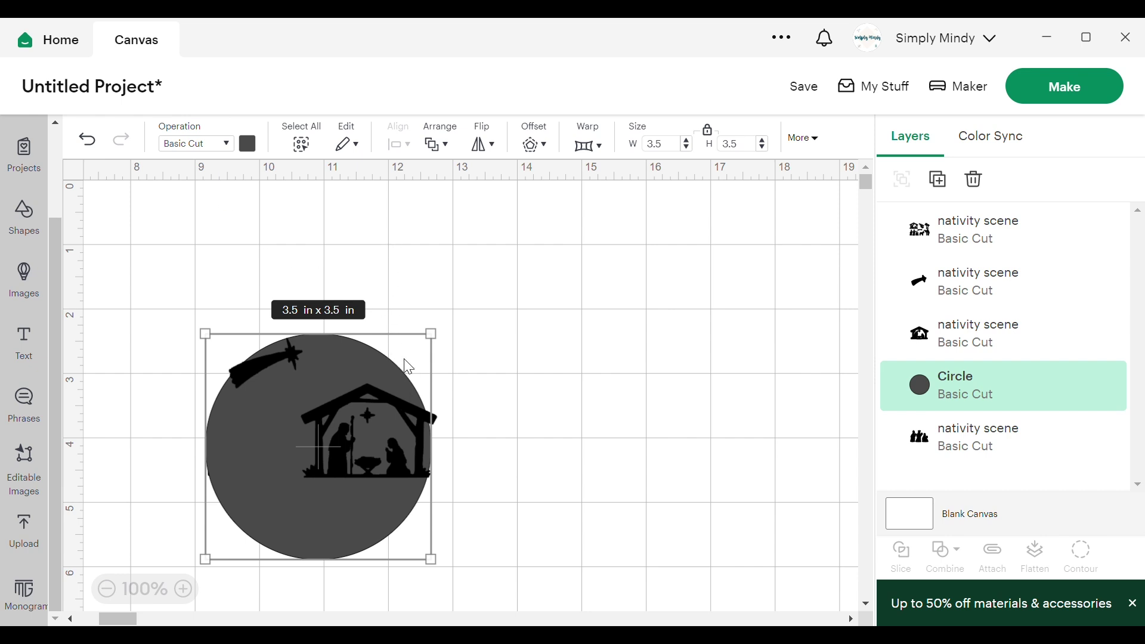
right_click(420, 361)
click(459, 360)
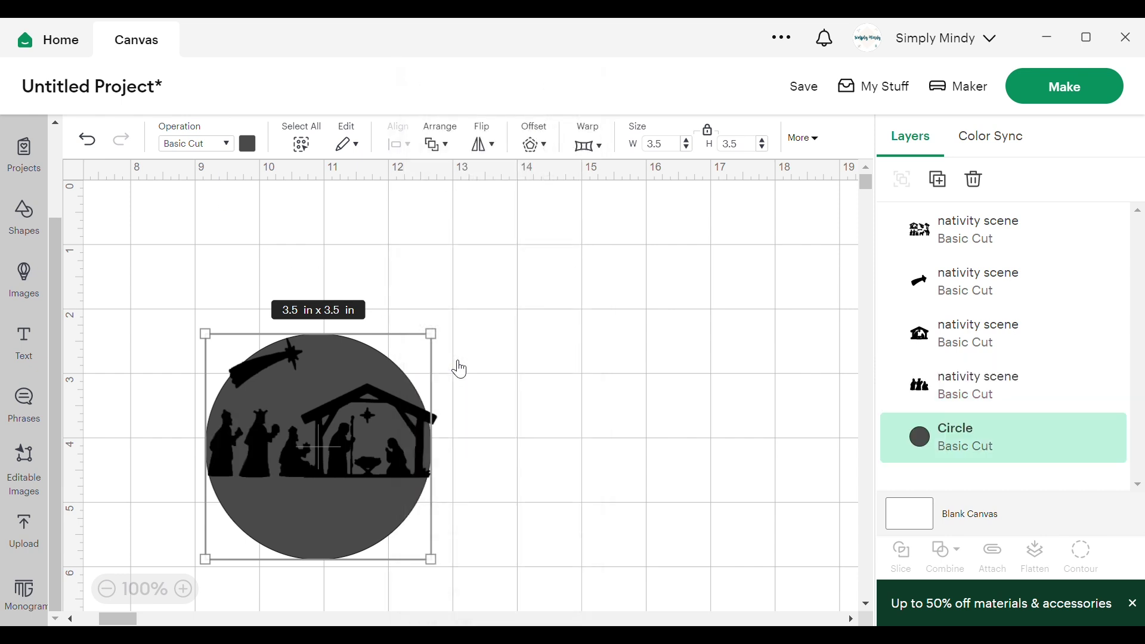
click(458, 366)
Step: Align the wise men and the stable on one baseline, with their outer ends slightly overhanging the circle's edges
drag(247, 468, 224, 453)
drag(400, 477, 394, 473)
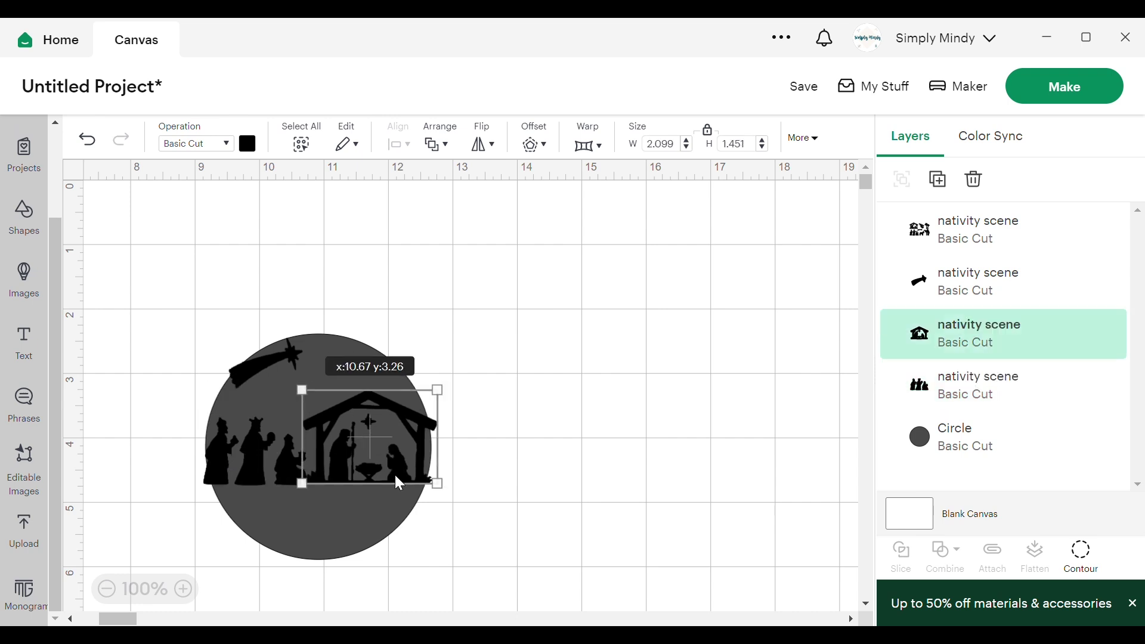
click(575, 391)
Step: Select the wise men and stable layers together and weld them into one shape
click(255, 452)
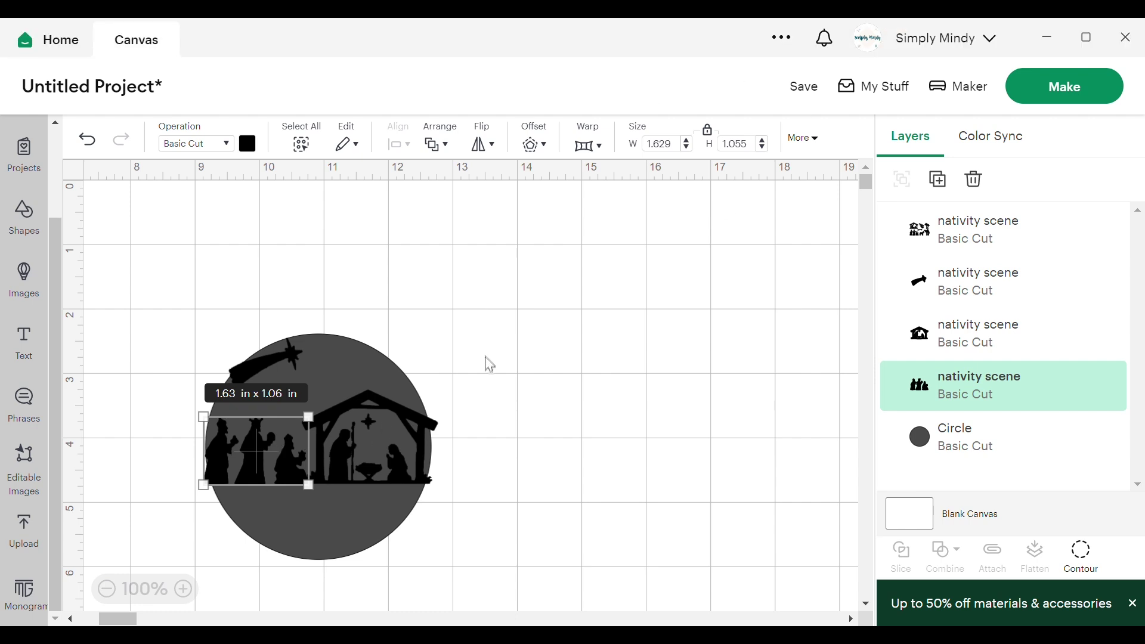
shift+click(374, 405)
click(987, 298)
click(989, 388)
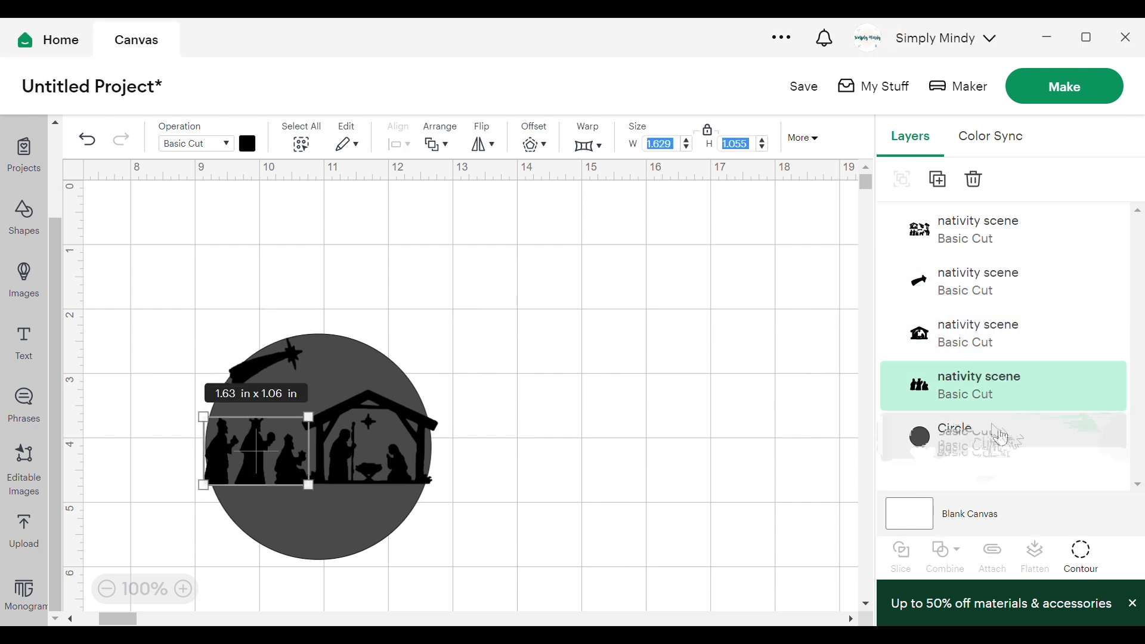
shift+click(994, 353)
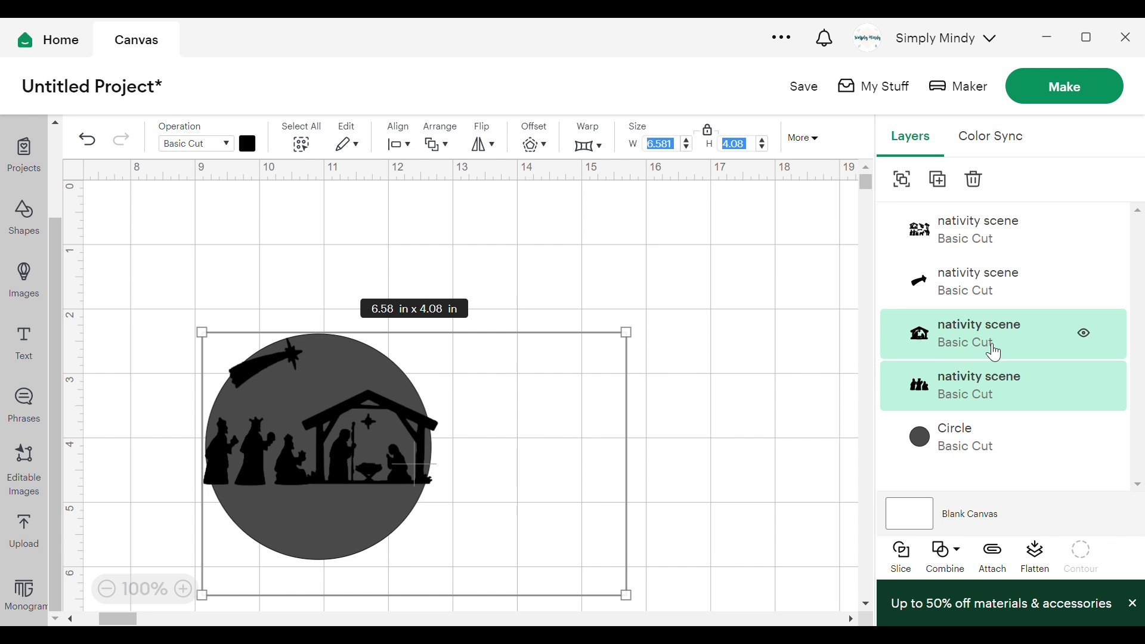
click(962, 557)
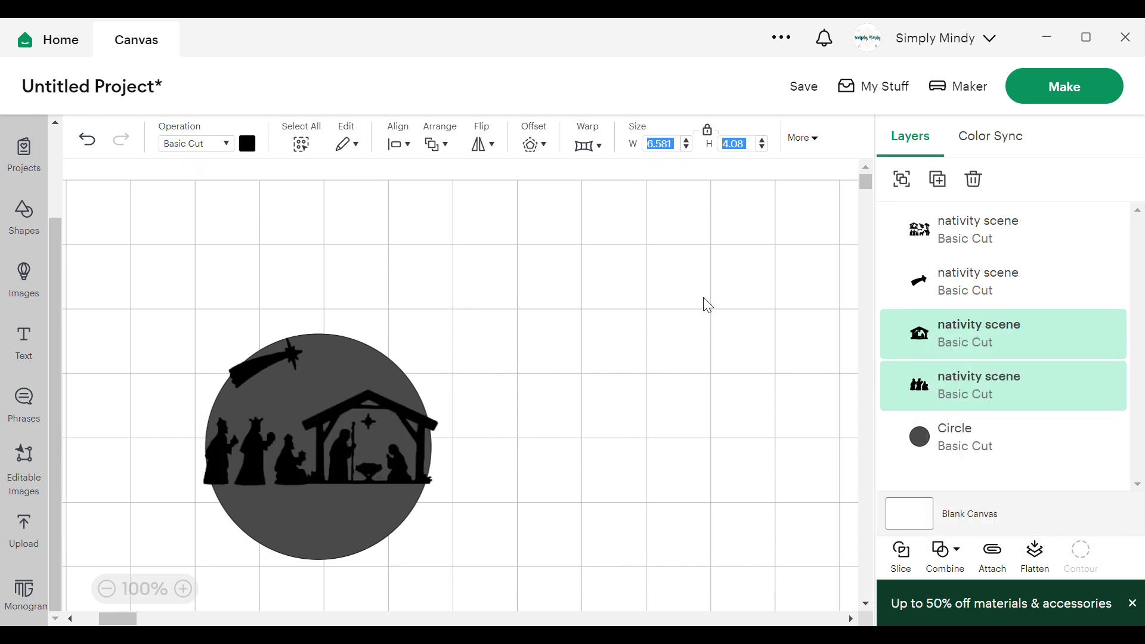
Step: Slice the welded wise men and stable out of the circle and move the leftover pieces away from it
click(991, 232)
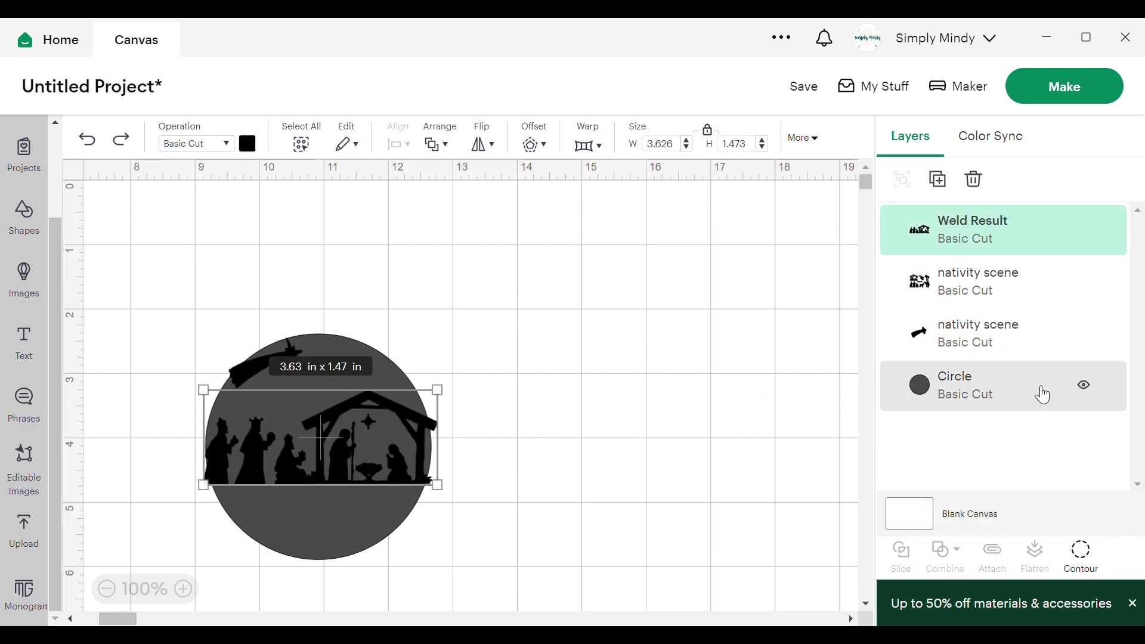
shift+click(999, 385)
click(906, 558)
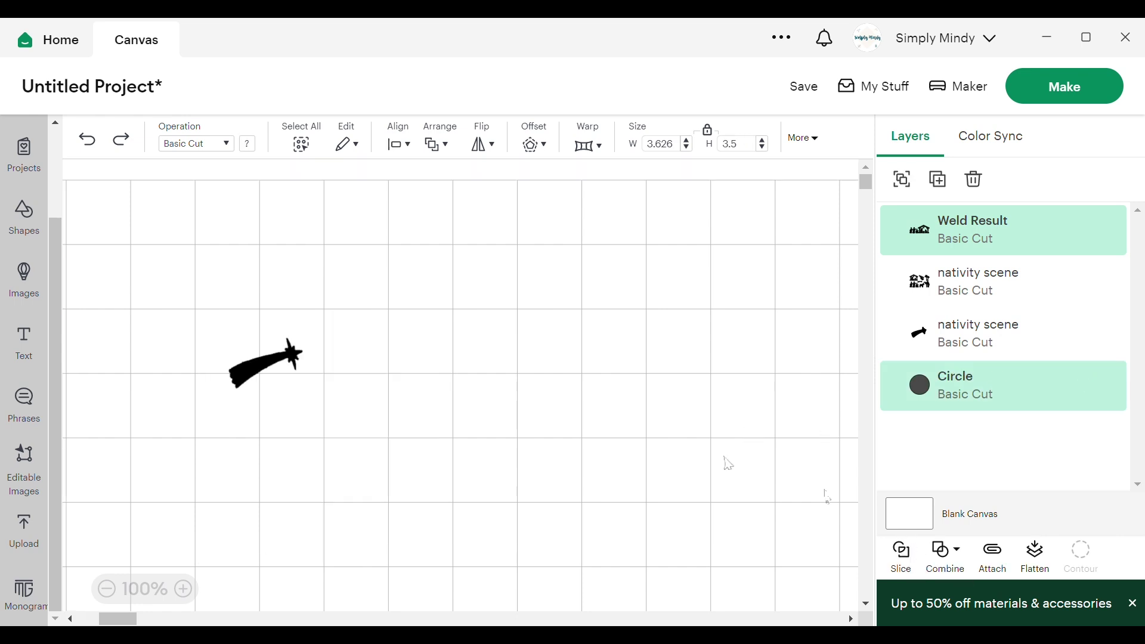
click(344, 403)
drag(371, 377, 579, 323)
drag(321, 420, 727, 499)
drag(334, 429, 822, 513)
Step: Send the sliced circle to the back so that it lies behind the shooting star
drag(560, 421, 339, 492)
right_click(339, 491)
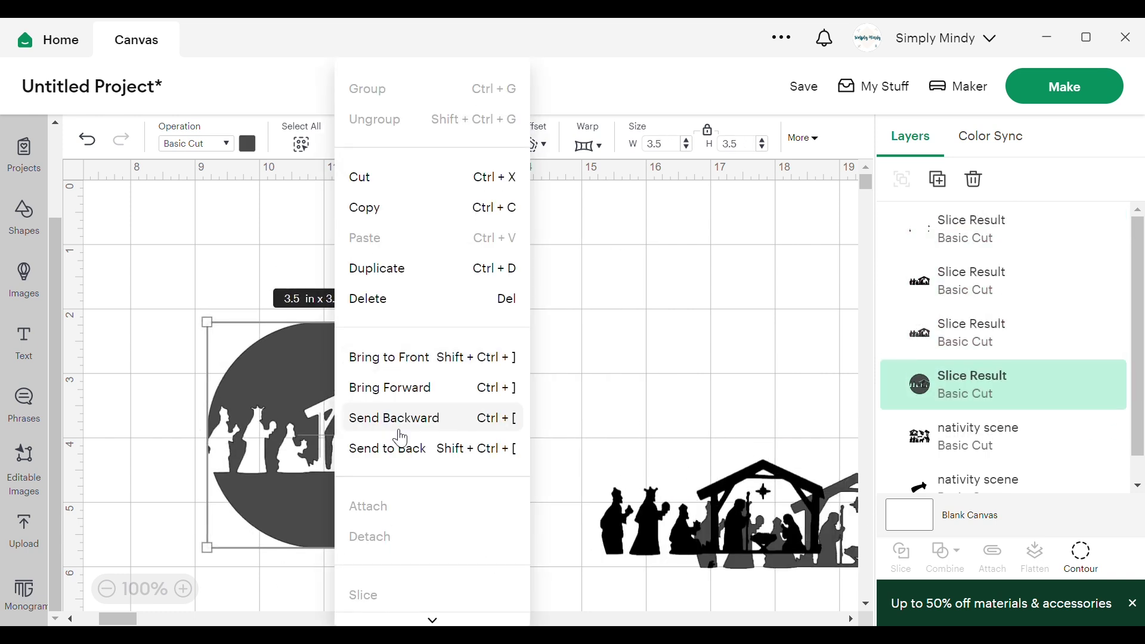
click(394, 444)
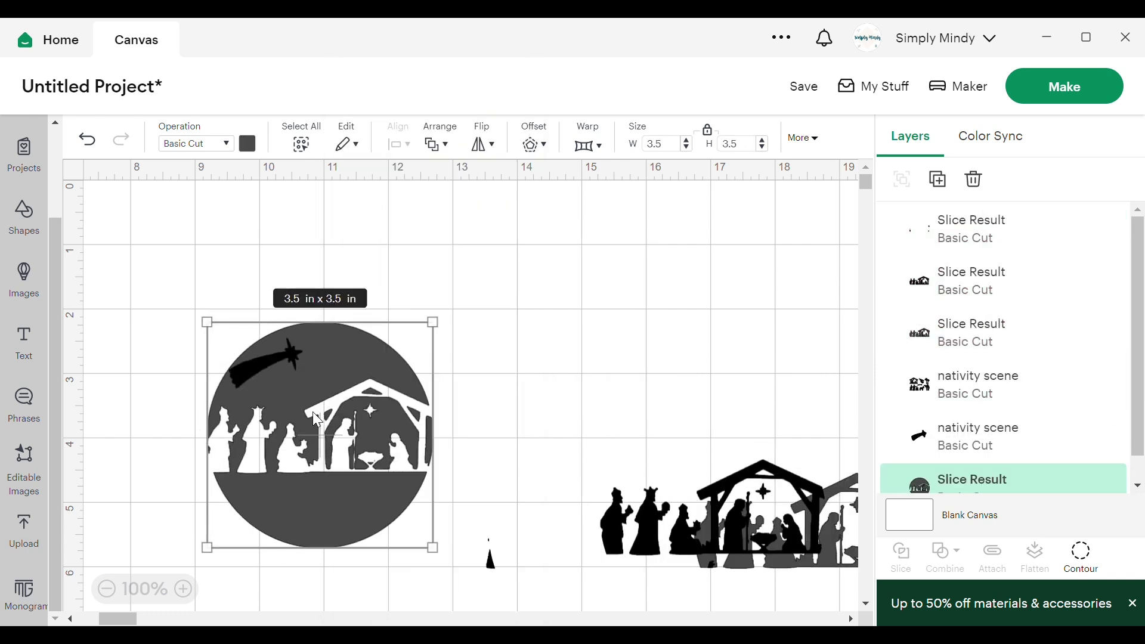
Step: Slice the shooting star out of the circle and move the two cut-out star pieces aside
shift+click(990, 447)
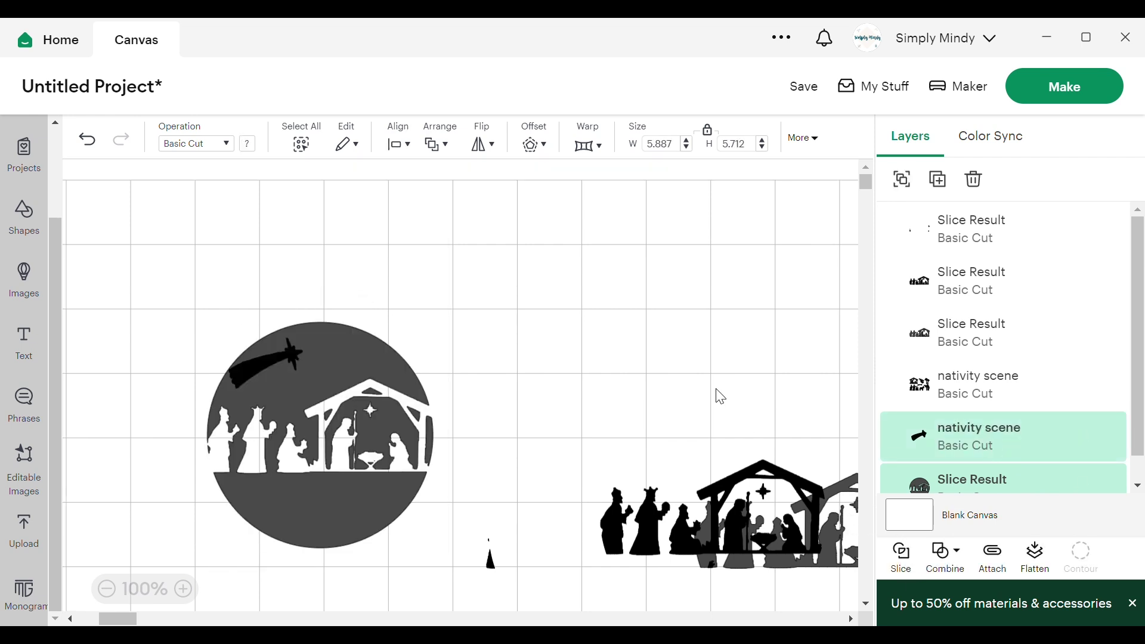
drag(268, 361, 537, 358)
drag(267, 361, 525, 358)
drag(348, 509, 356, 448)
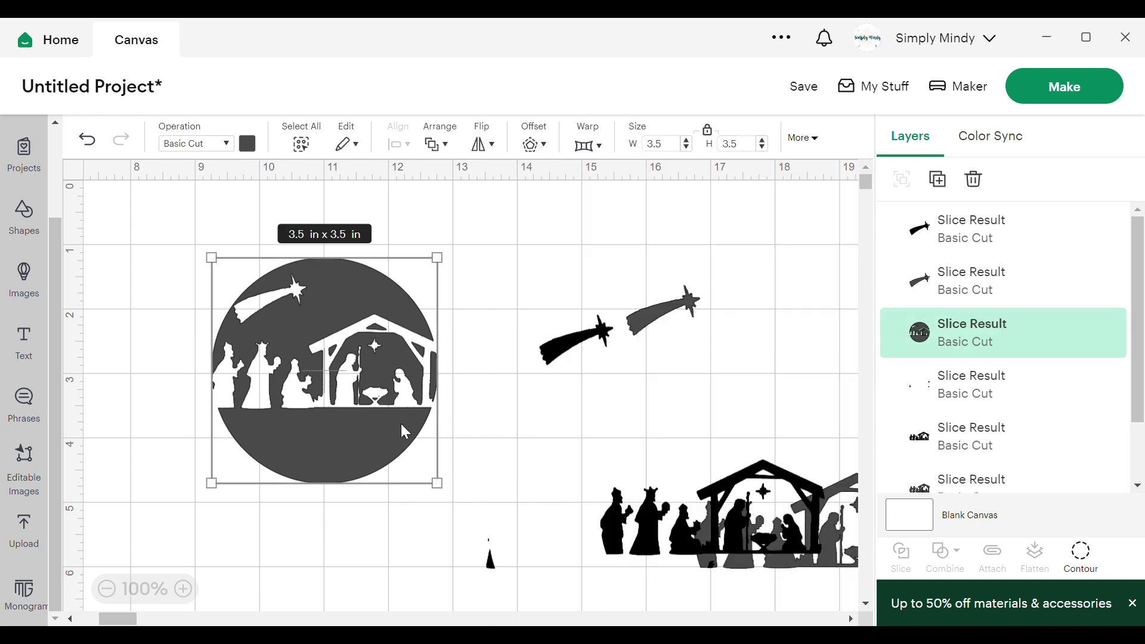
Step: Delete all the leftover slice pieces beside the circle and hide the spare full nativity scene layer
drag(540, 253, 860, 614)
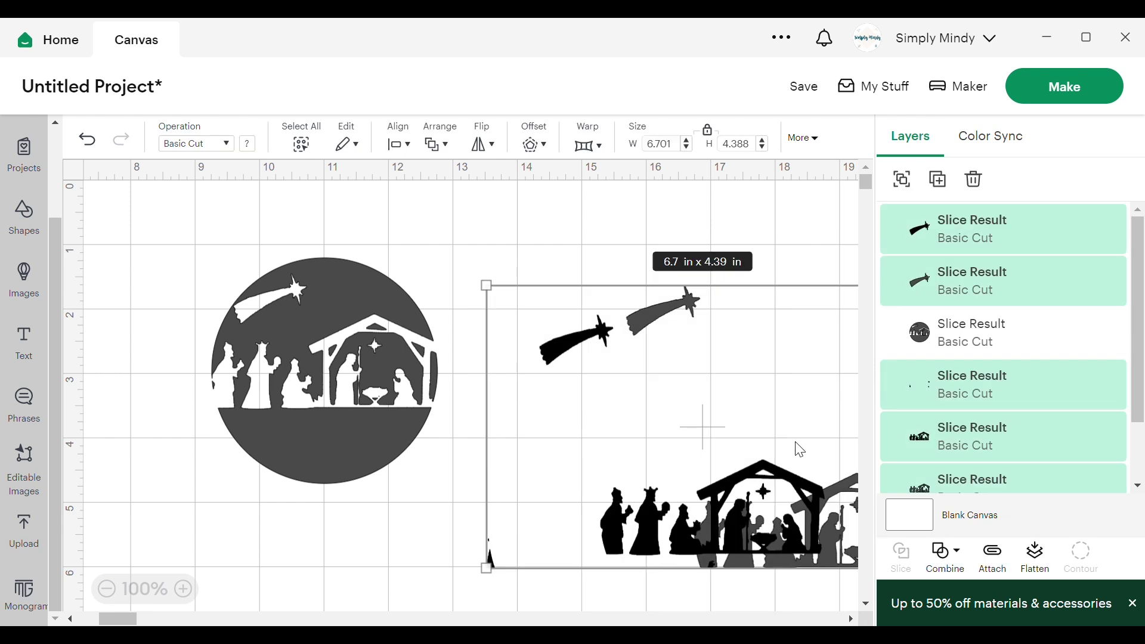
key(Delete)
drag(117, 619, 98, 618)
click(1083, 281)
Step: Move the sliced nativity circle to about 5.5 in across and 2.6 in down the canvas and set its size to 3.5 in
drag(822, 295, 468, 273)
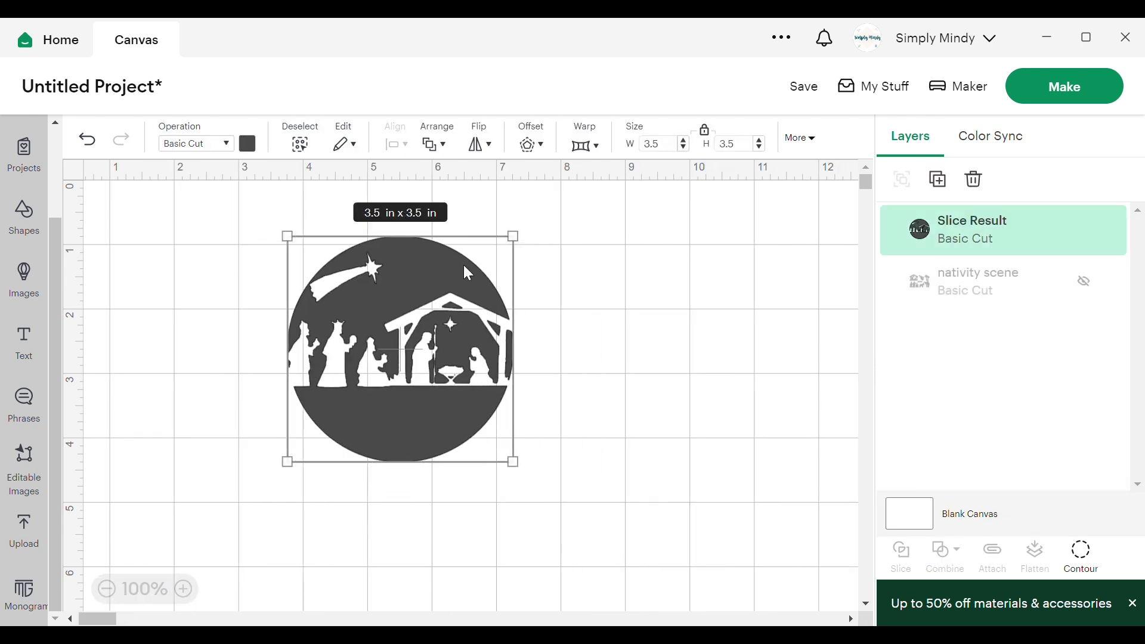
drag(527, 477, 552, 427)
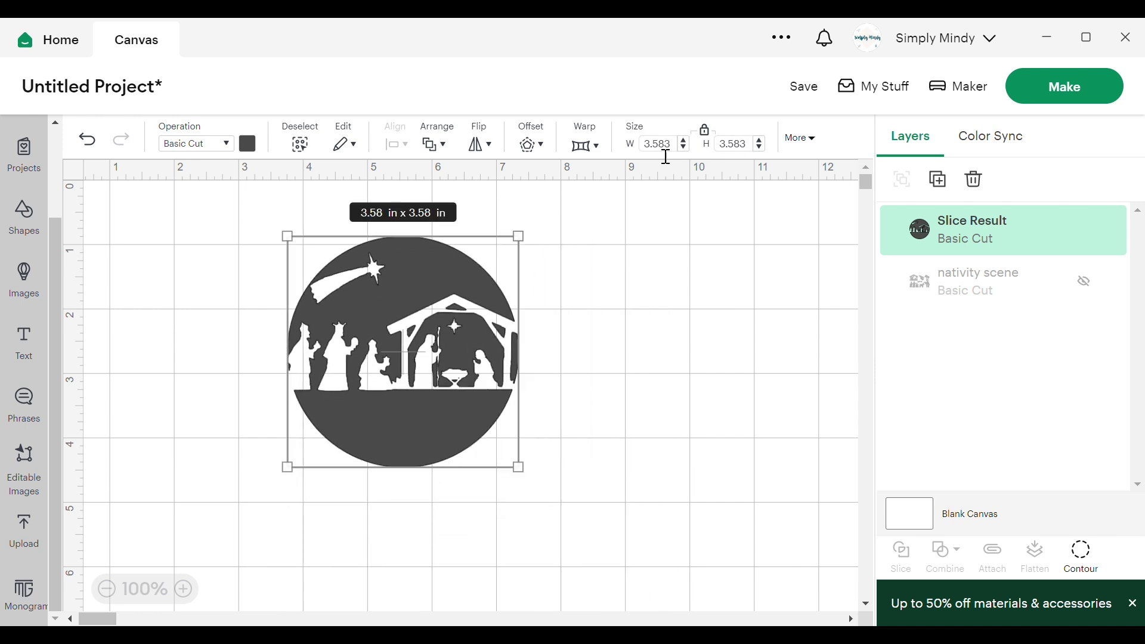
text(3.5)
key(Return)
click(639, 372)
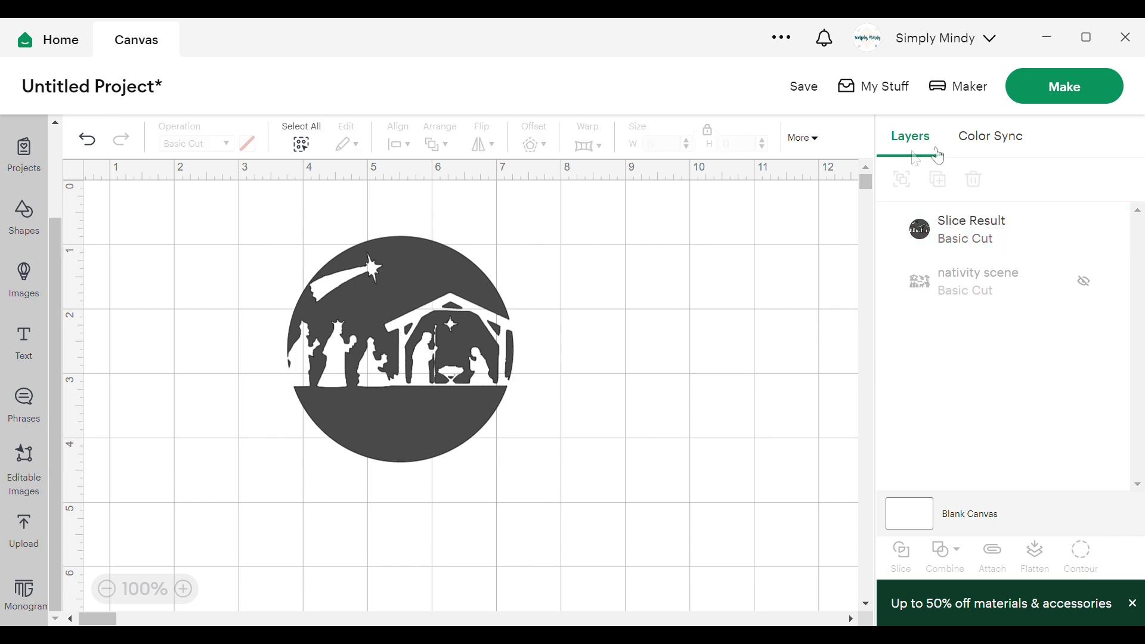